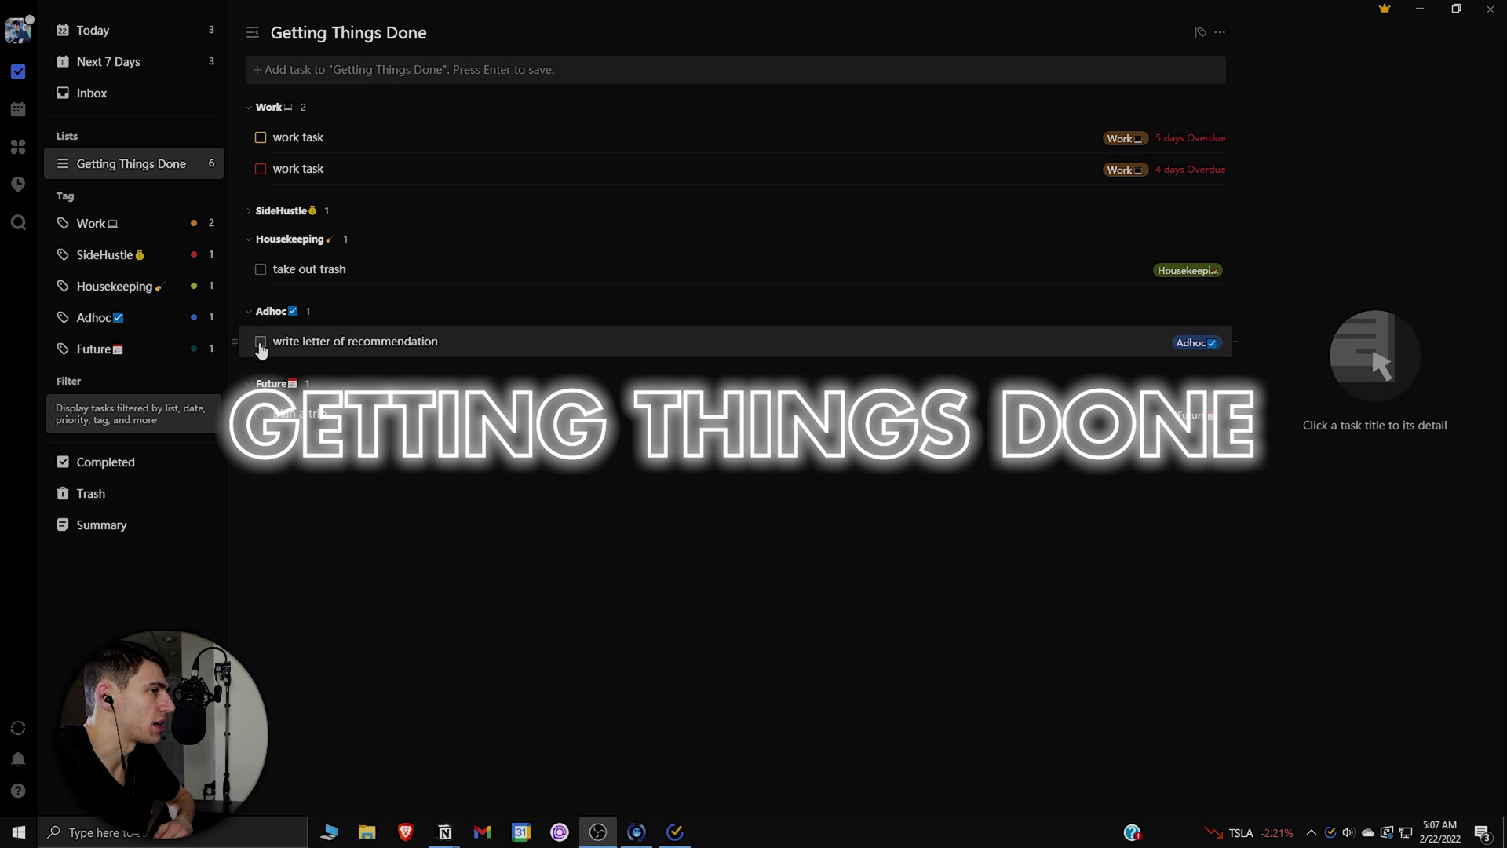
Open the Inbox and add the task 'Take out the trash'
{"action": "left_click", "coordinate": [145, 101]}
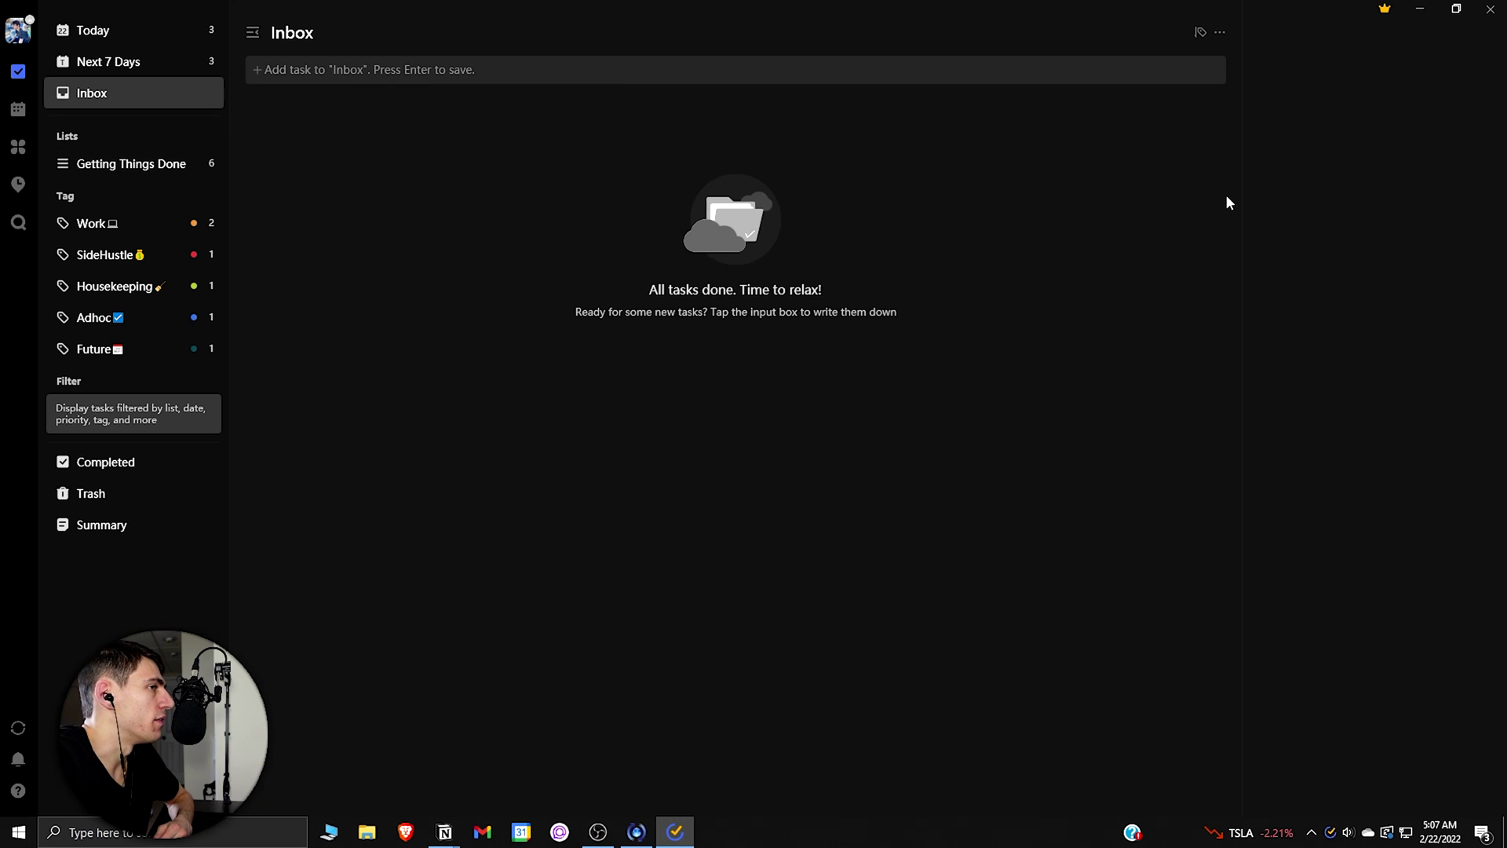
{"action": "left_click", "coordinate": [673, 73]}
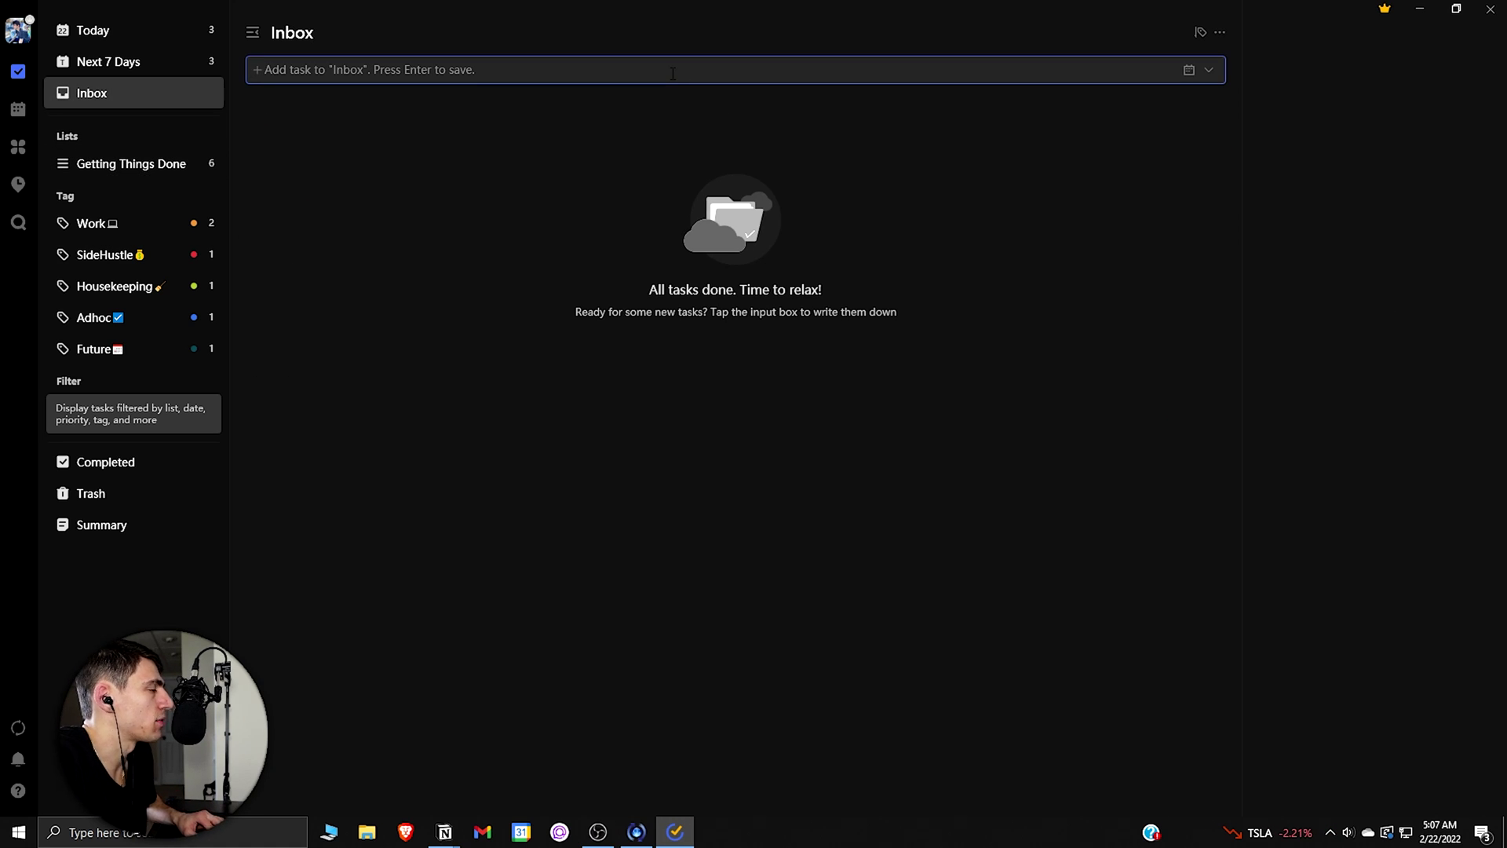
{"action": "type", "text": "Take out the trash"}
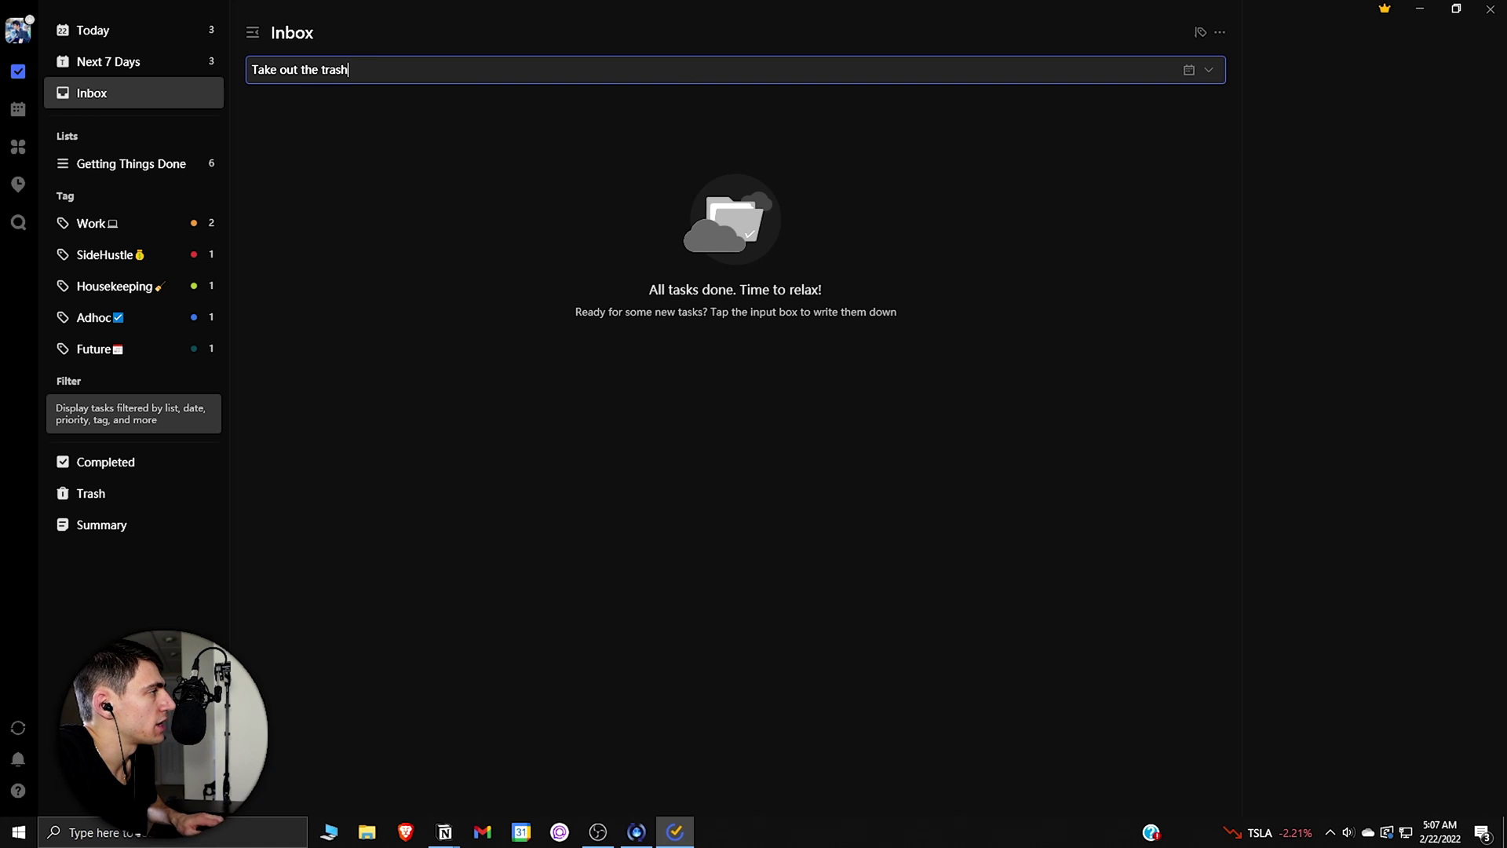
{"action": "key", "text": "Return"}
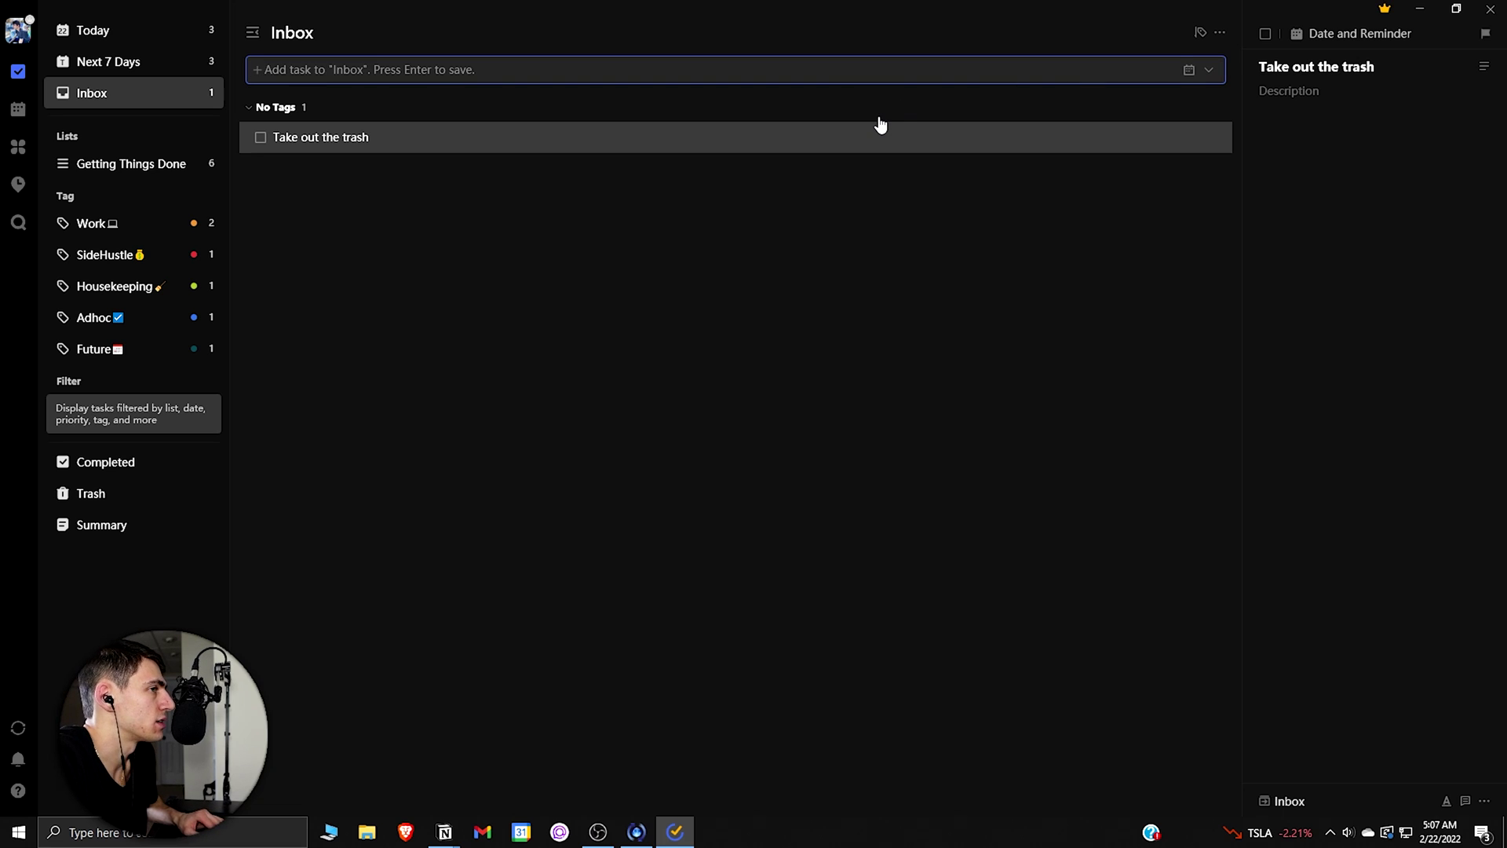
Add the Inbox tasks 'record a video', 'edit a video' and 'make plans with friends'
{"action": "type", "text": "record a video"}
{"action": "key", "text": "Return"}
{"action": "type", "text": "edit a video"}
{"action": "key", "text": "Return"}
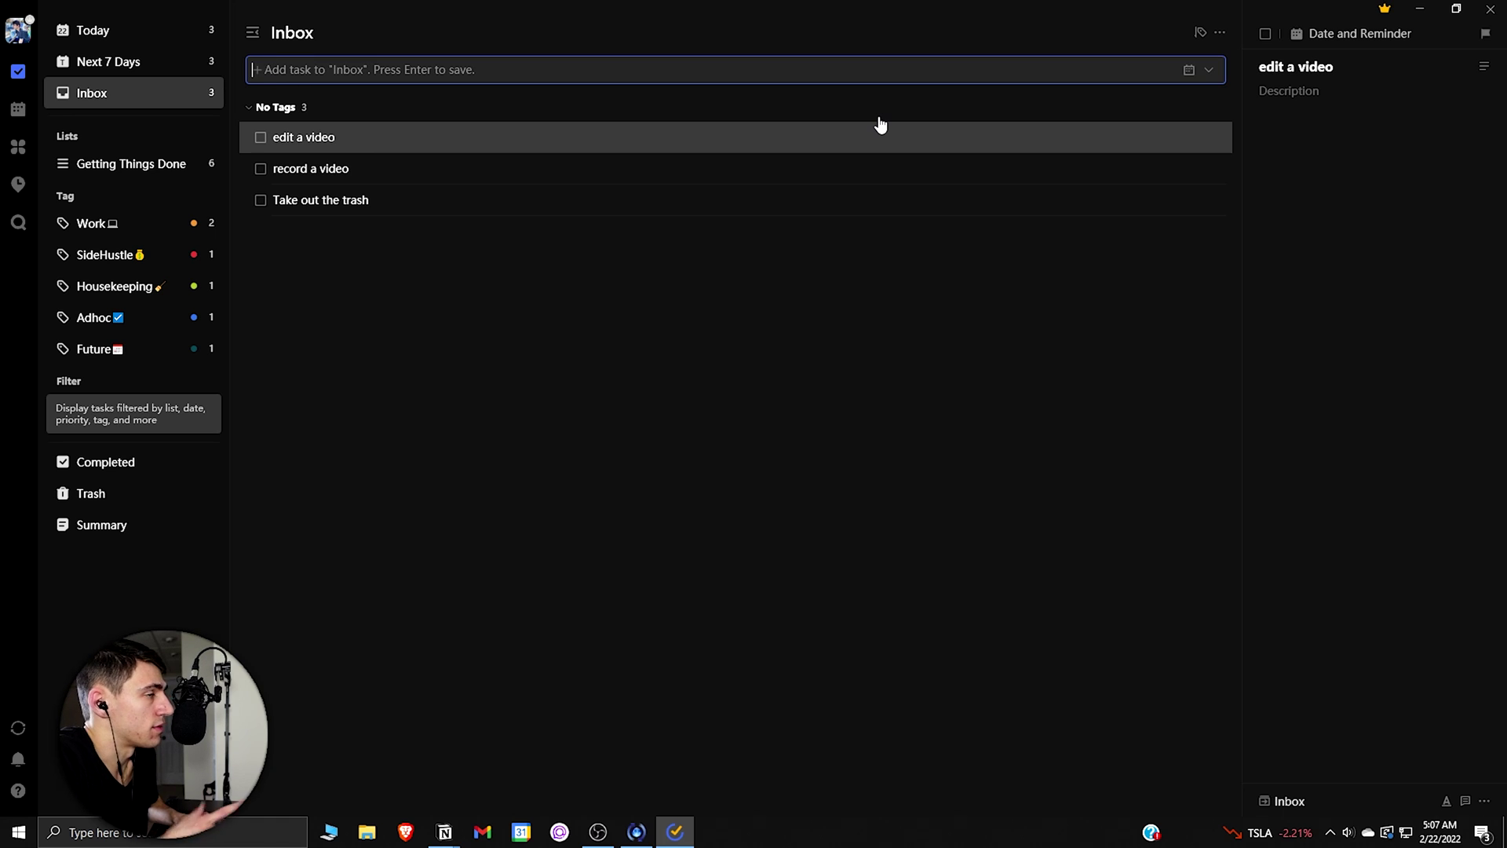
{"action": "type", "text": "m"}
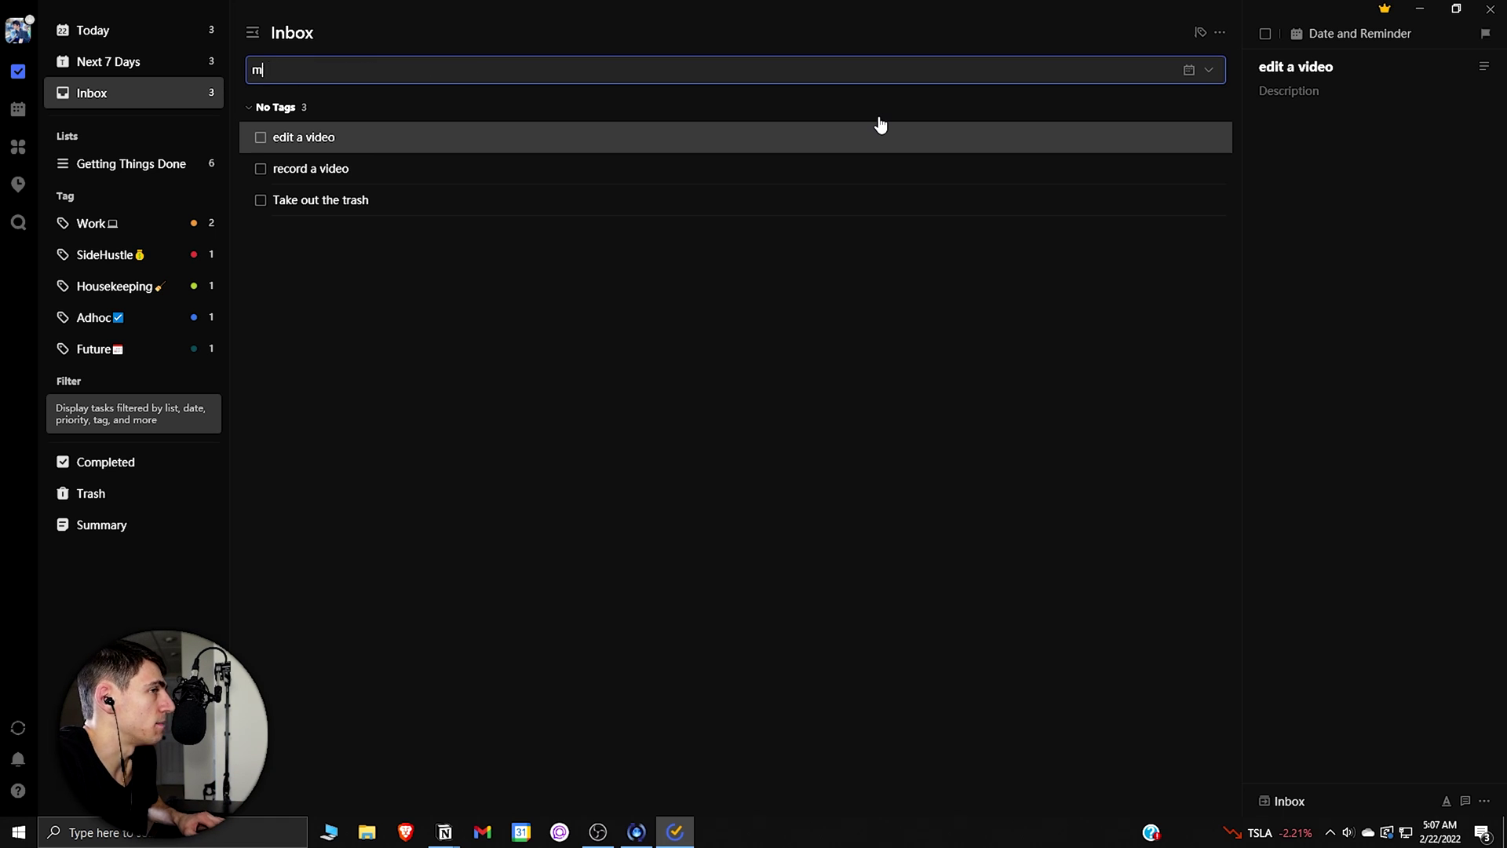
{"action": "type", "text": "ake plans with f"}
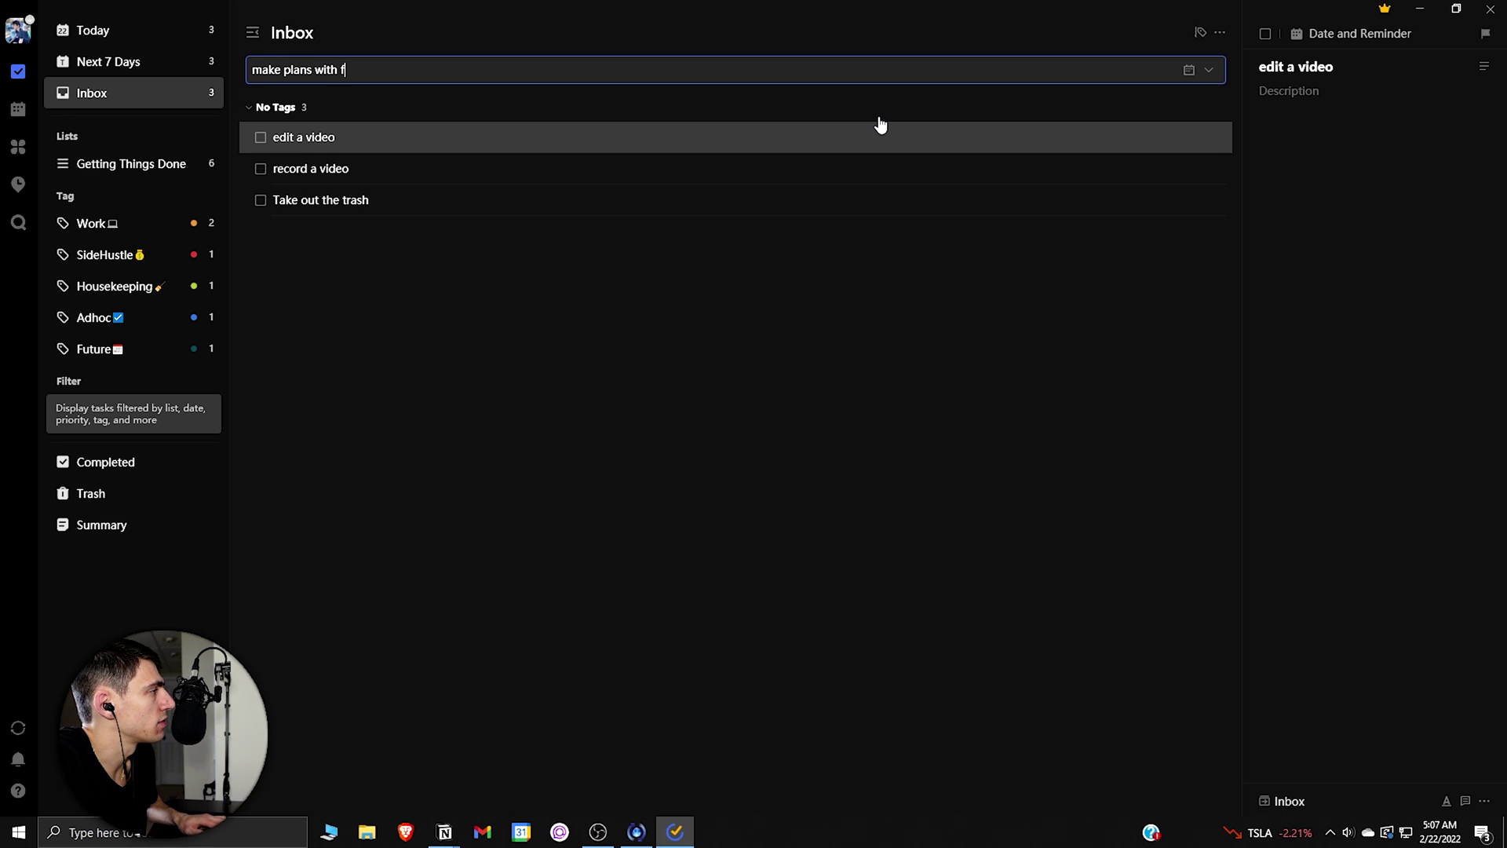
{"action": "type", "text": "riends"}
{"action": "key", "text": "Return"}
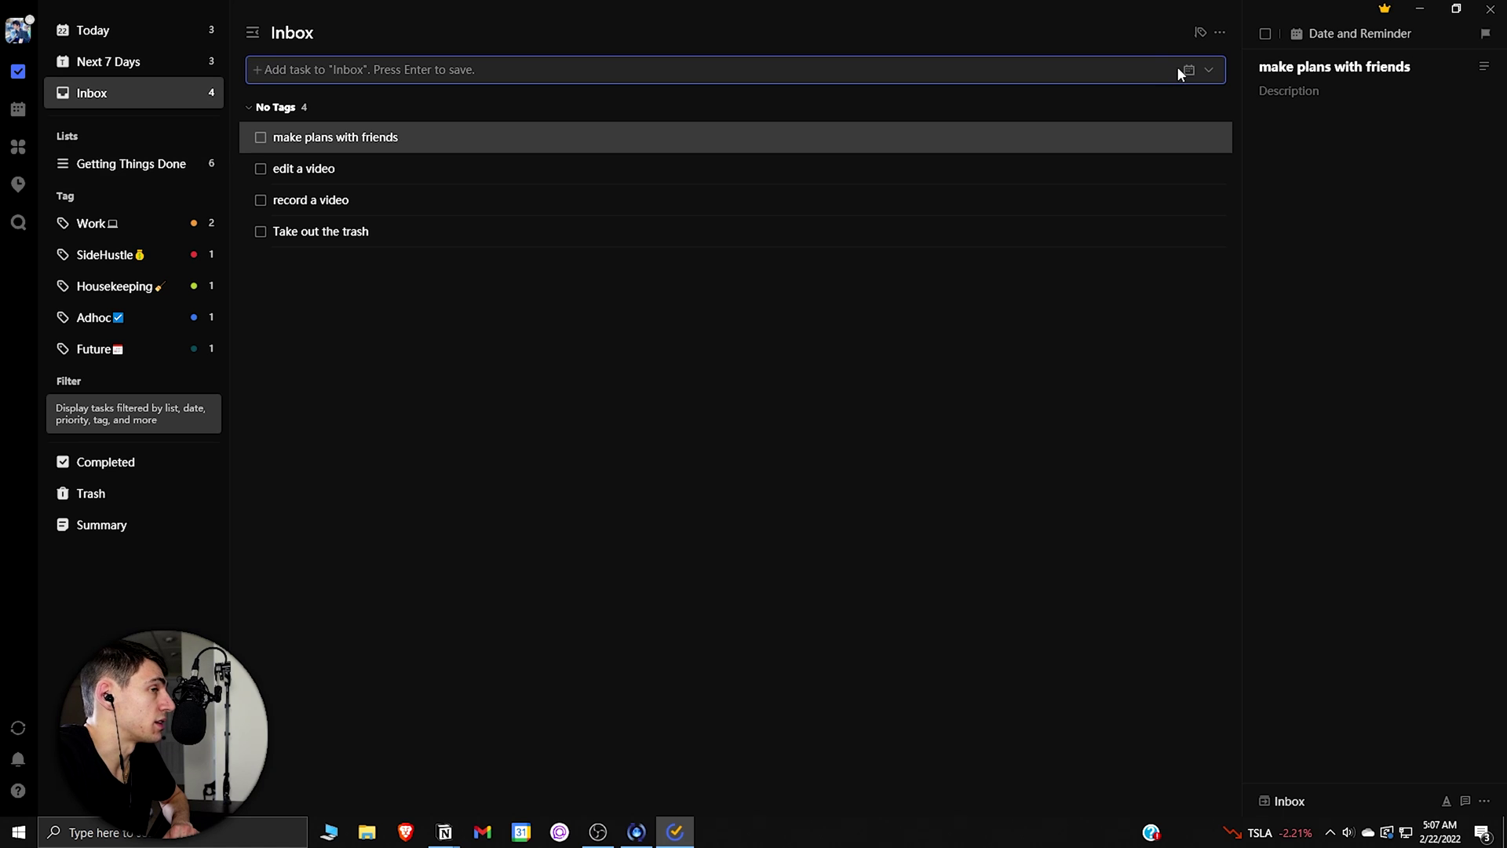
Tag 'make plans with friends' as Housekeeping
{"action": "right_click", "coordinate": [335, 140]}
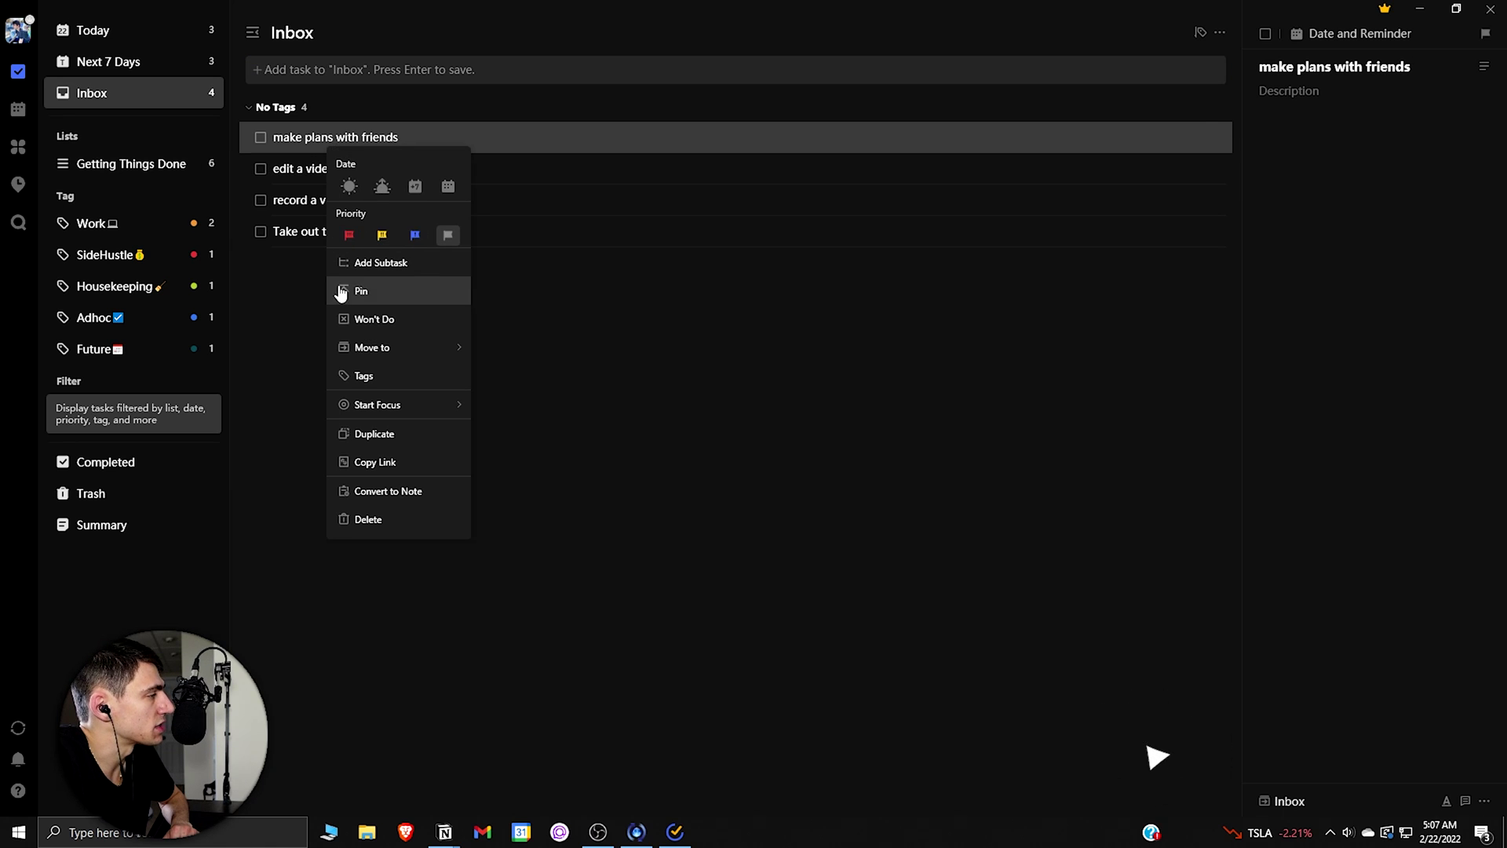
{"action": "left_click", "coordinate": [299, 89]}
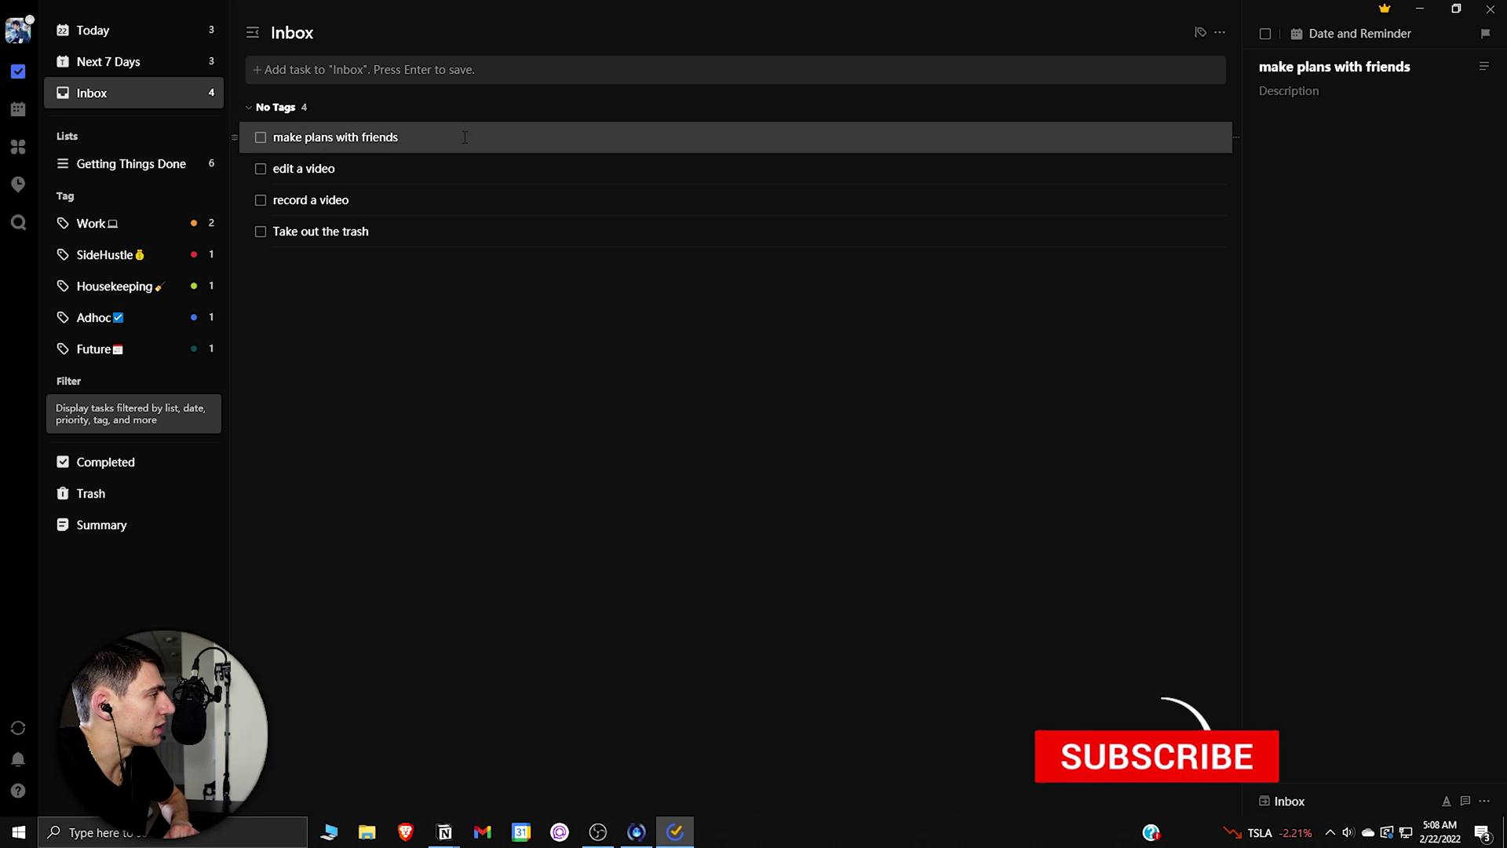
{"action": "type", "text": "#"}
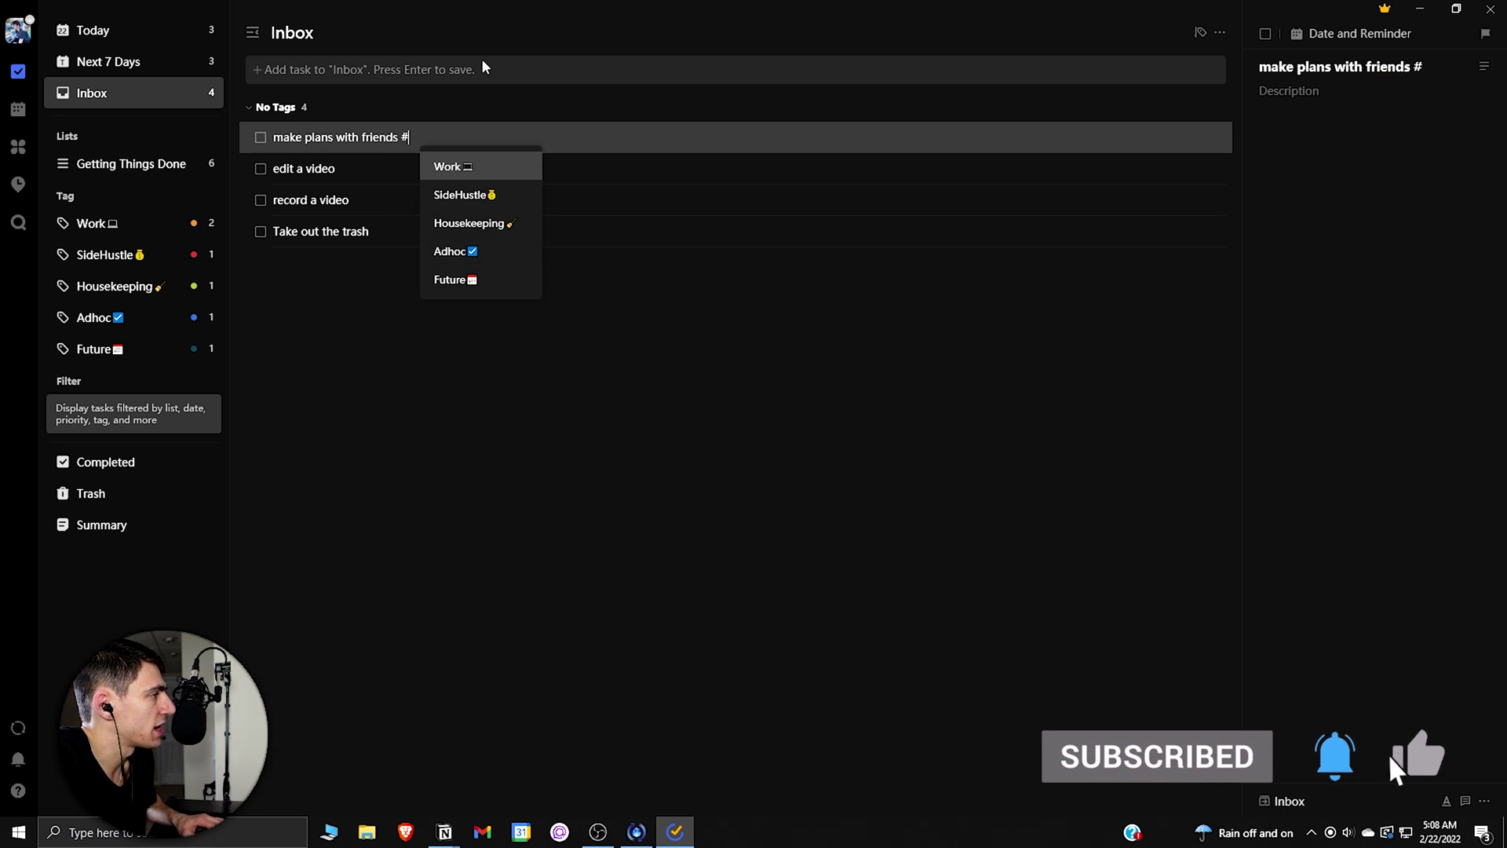
{"action": "key", "text": "BackSpace"}
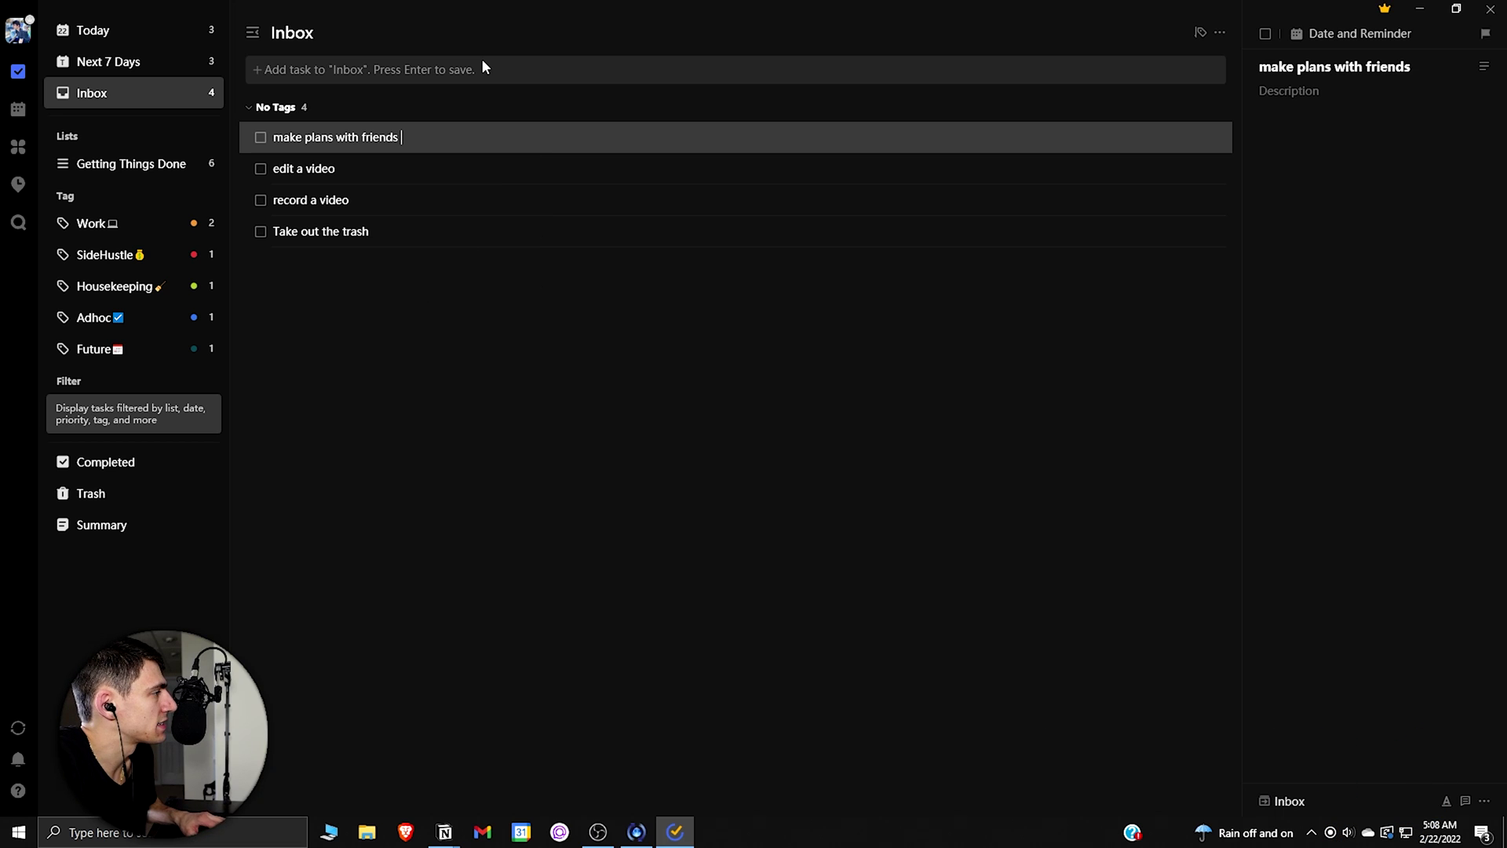
{"action": "type", "text": "#"}
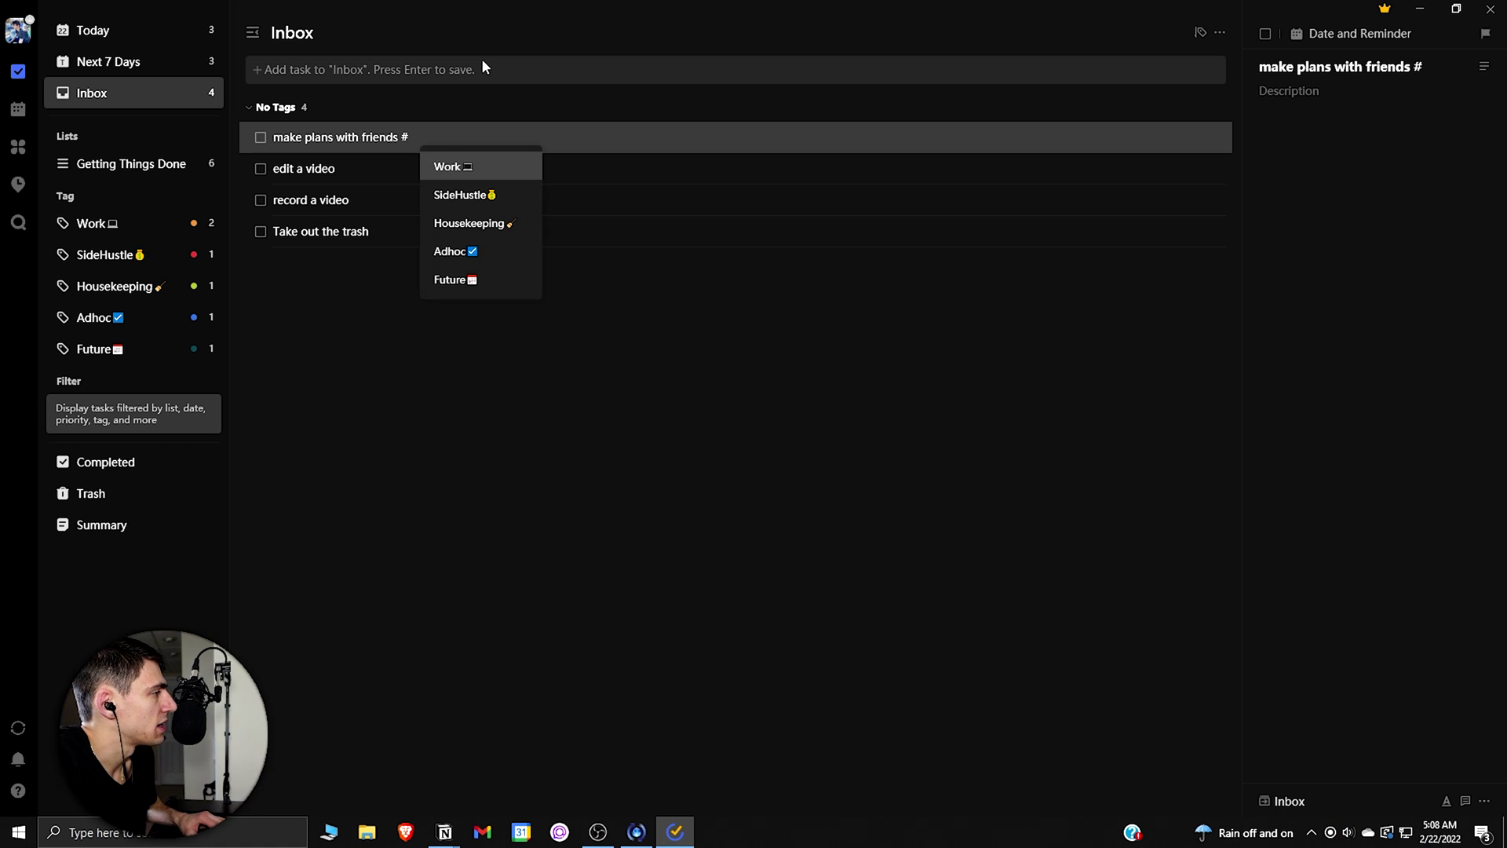
{"action": "type", "text": "house"}
{"action": "key", "text": "Return"}
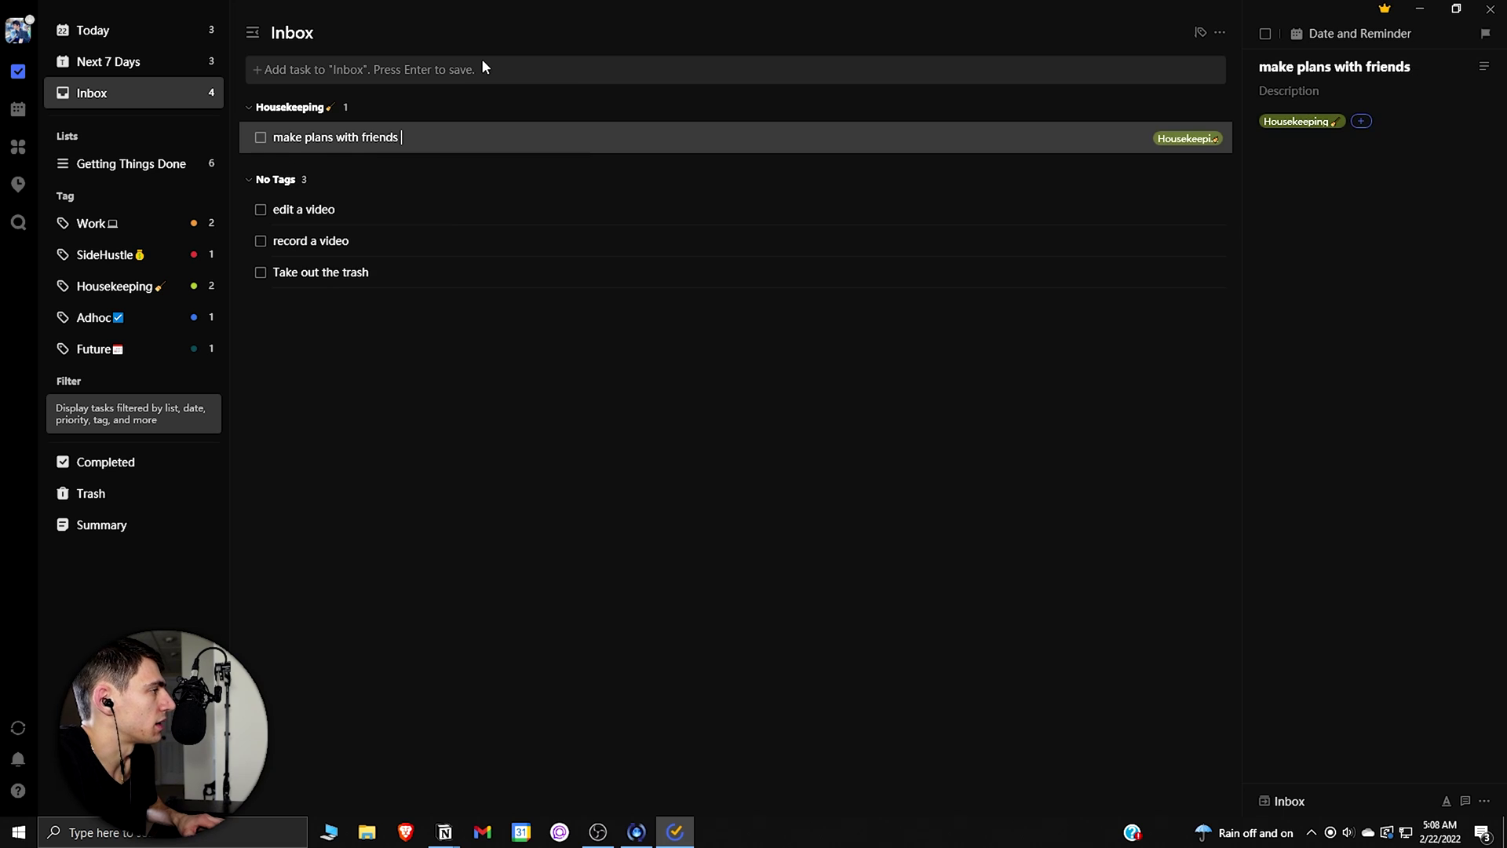
Tag 'edit a video' and 'record a video' SideHustle, and 'Take out the trash' Housekeeping
{"action": "left_click", "coordinate": [402, 211]}
{"action": "type", "text": "#side"}
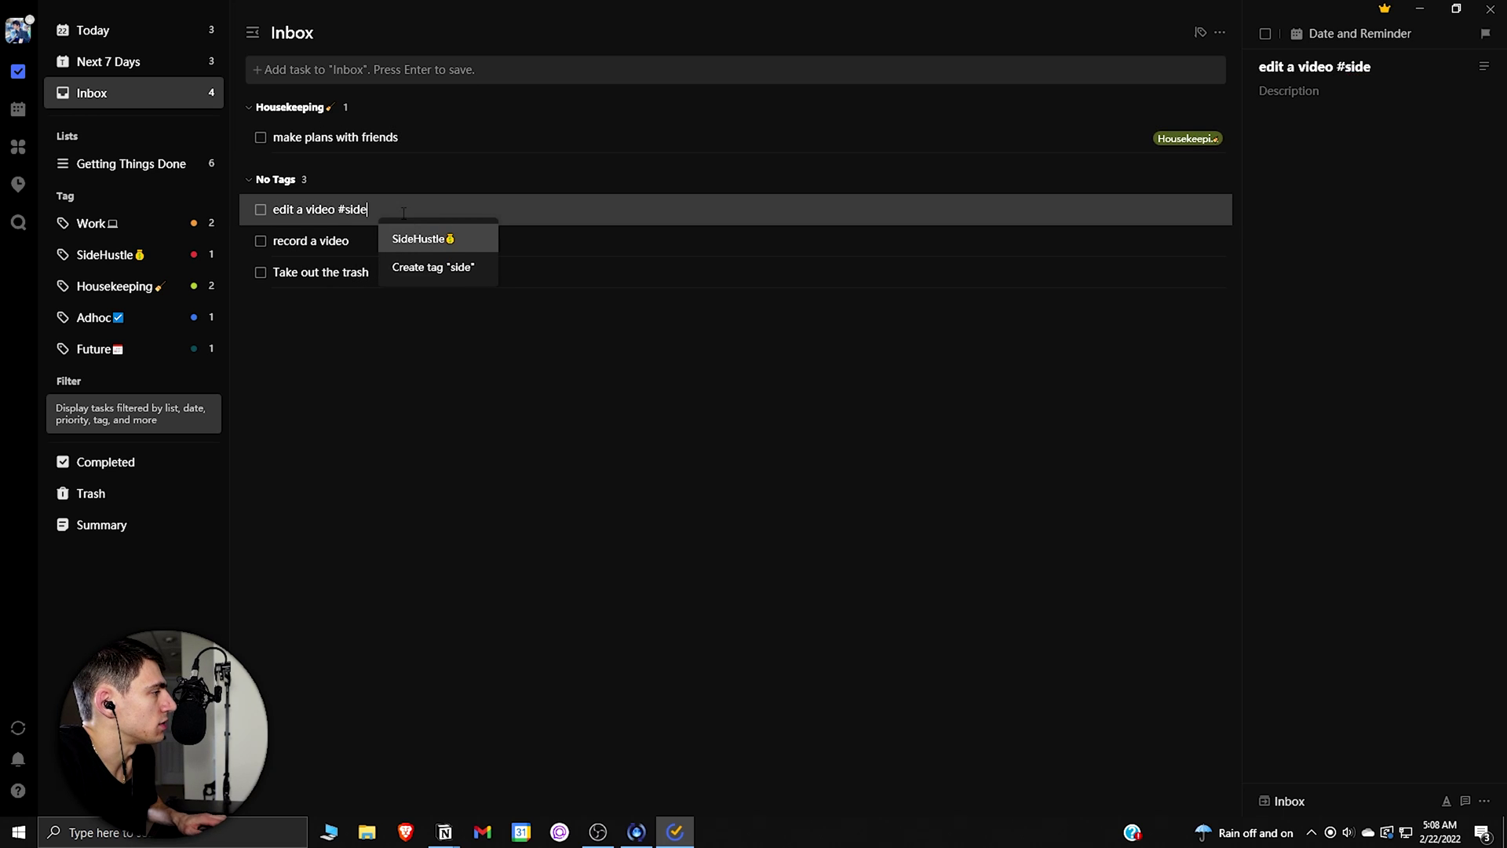
{"action": "key", "text": "Return"}
{"action": "left_click", "coordinate": [405, 276]}
{"action": "type", "text": "#side"}
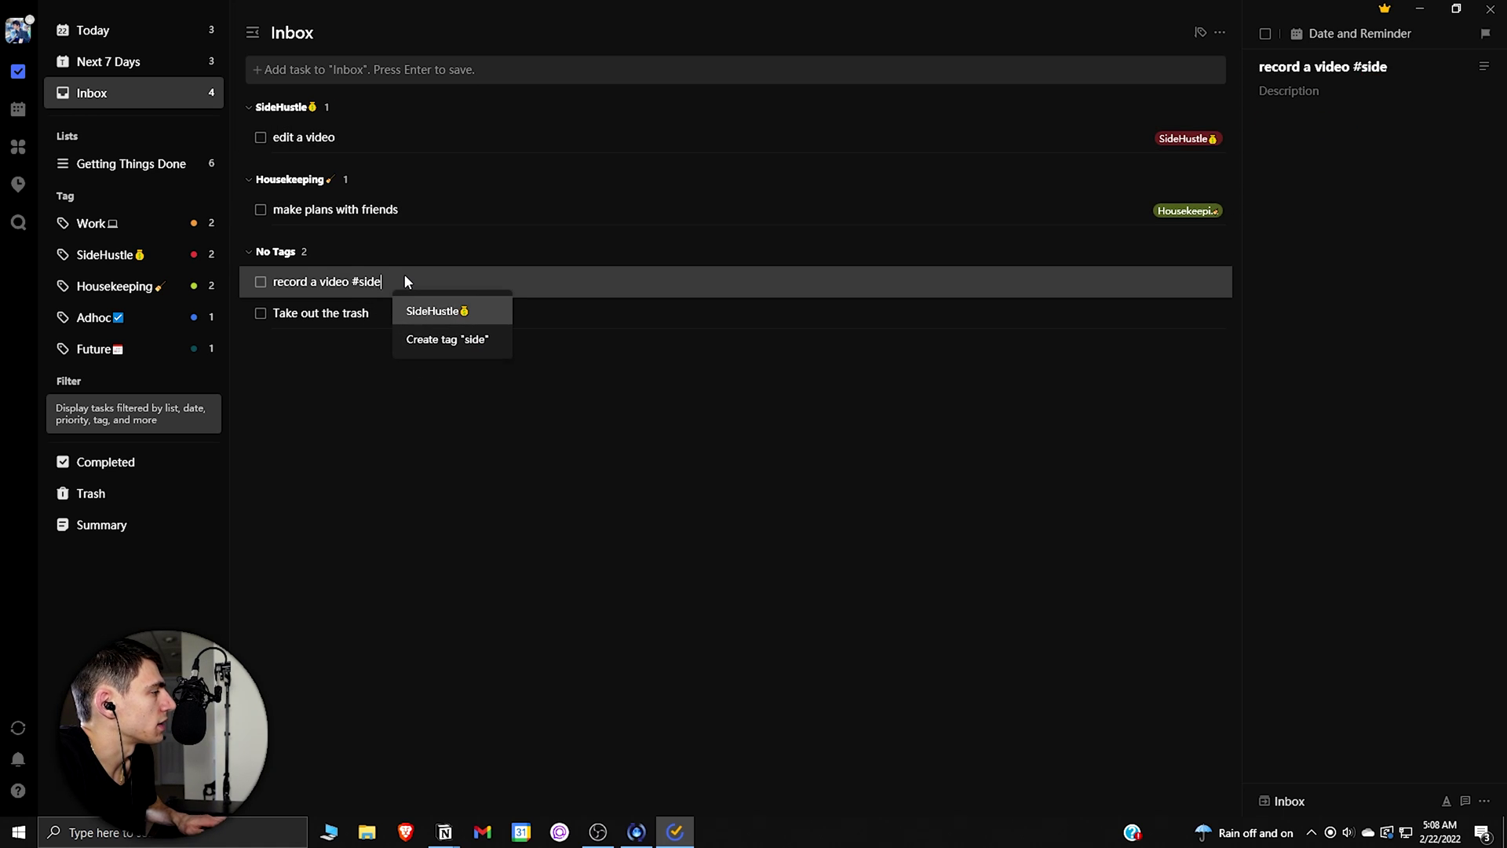
{"action": "key", "text": "Return"}
{"action": "left_click", "coordinate": [409, 313]}
{"action": "type", "text": "#house"}
{"action": "key", "text": "Return"}
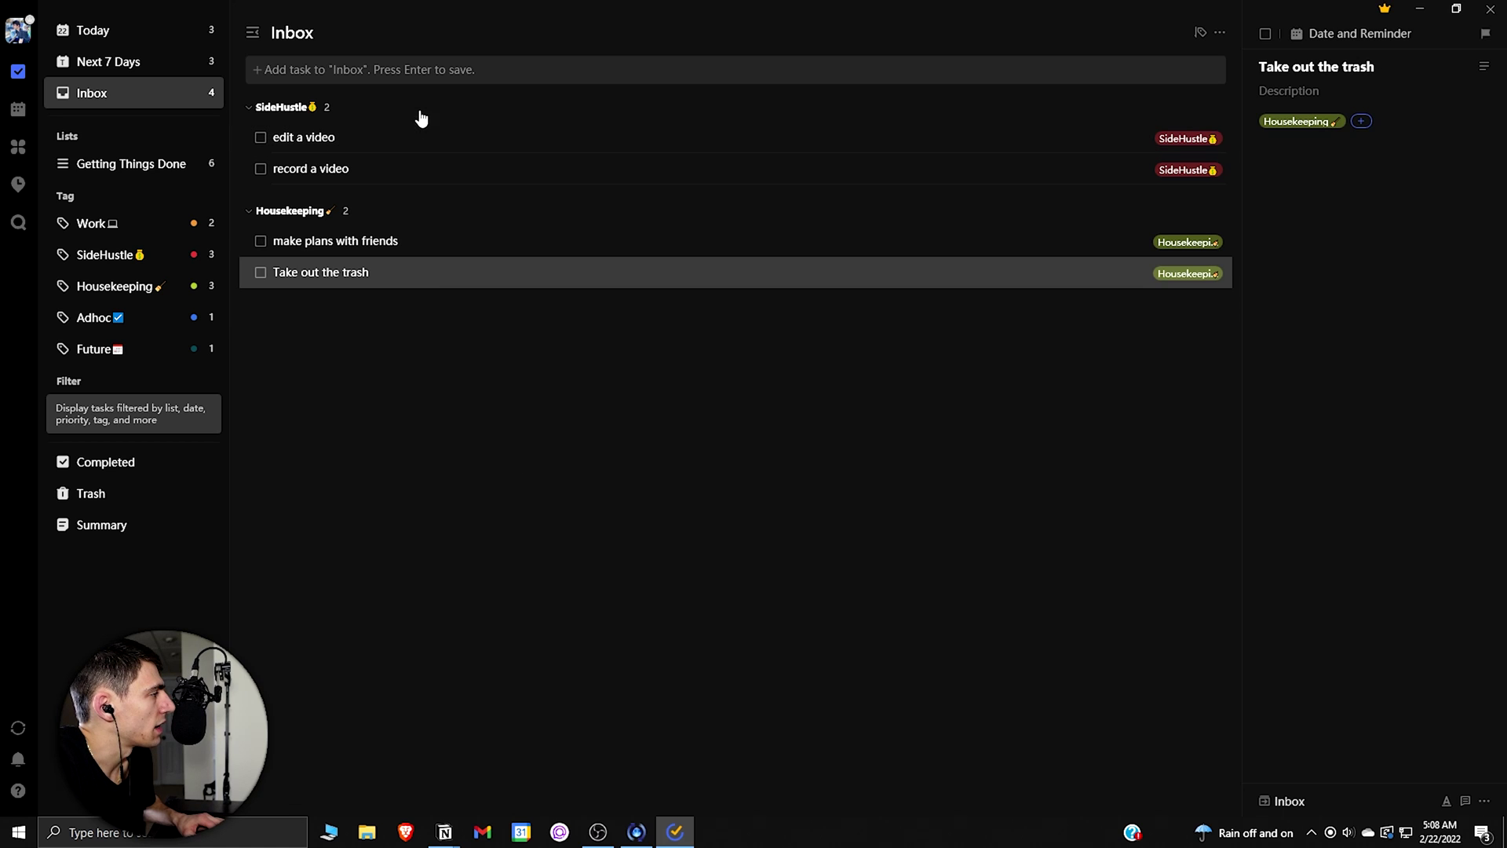
Add the task 'go to a blackhawks game' and tag it Future
{"action": "left_click", "coordinate": [428, 69]}
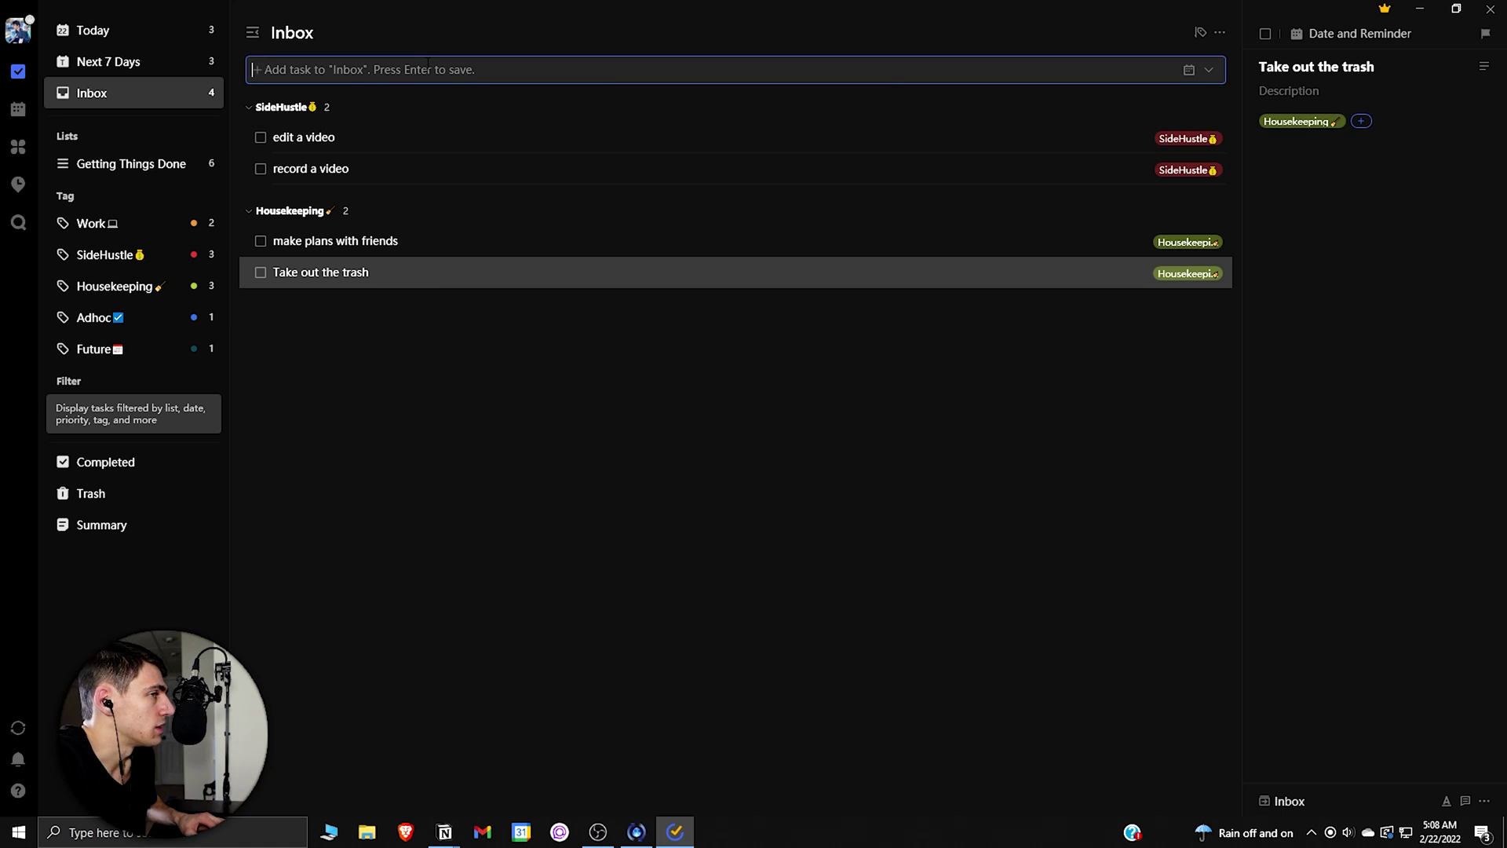
{"action": "type", "text": "go to a black"}
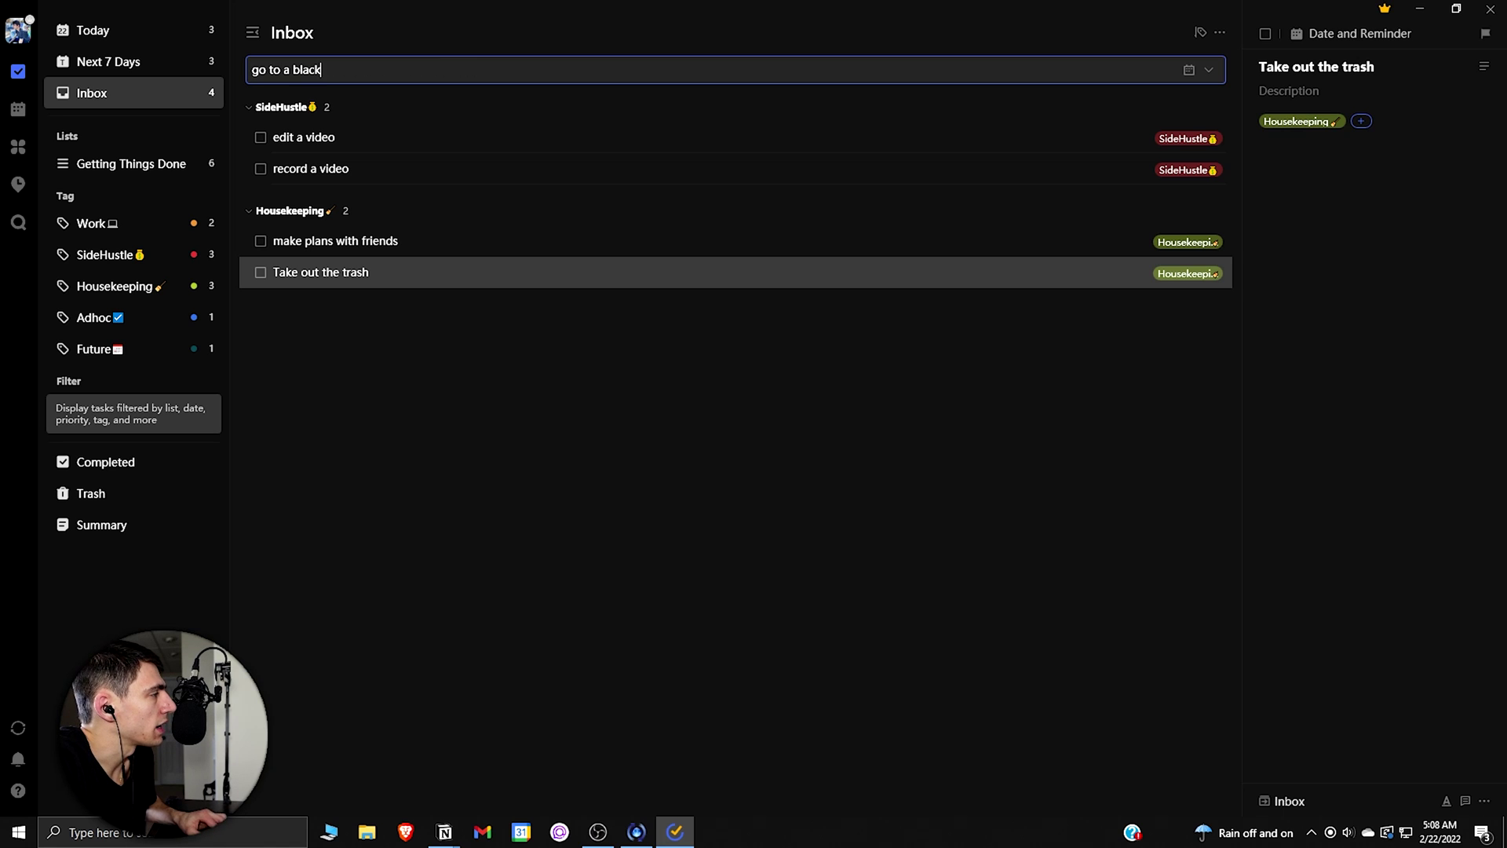
{"action": "type", "text": "hawks game"}
{"action": "key", "text": "Return"}
{"action": "left_click", "coordinate": [471, 345]}
{"action": "type", "text": "#"}
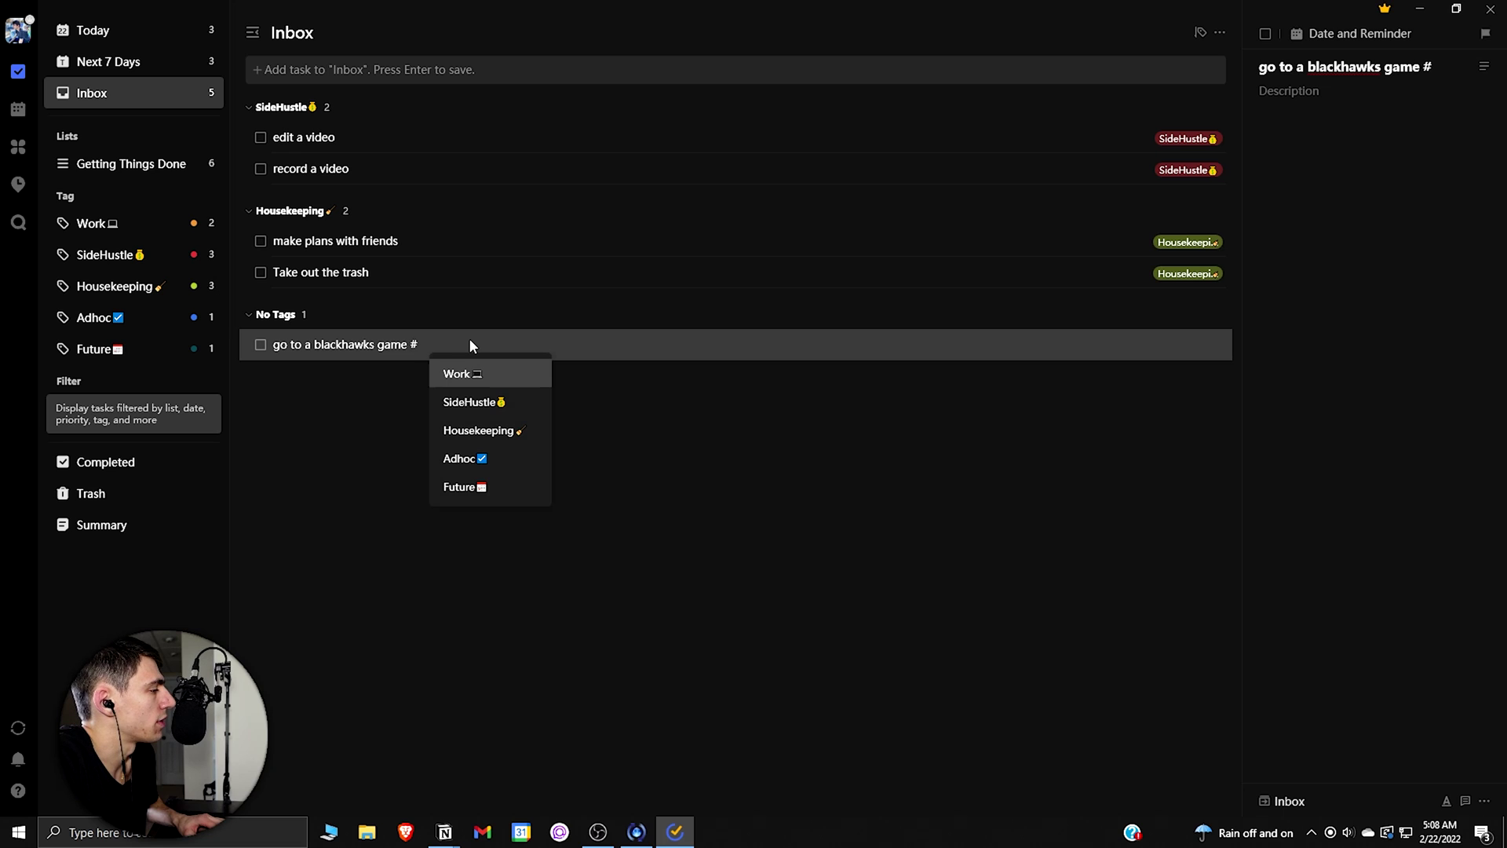
{"action": "type", "text": "fu"}
{"action": "key", "text": "Return"}
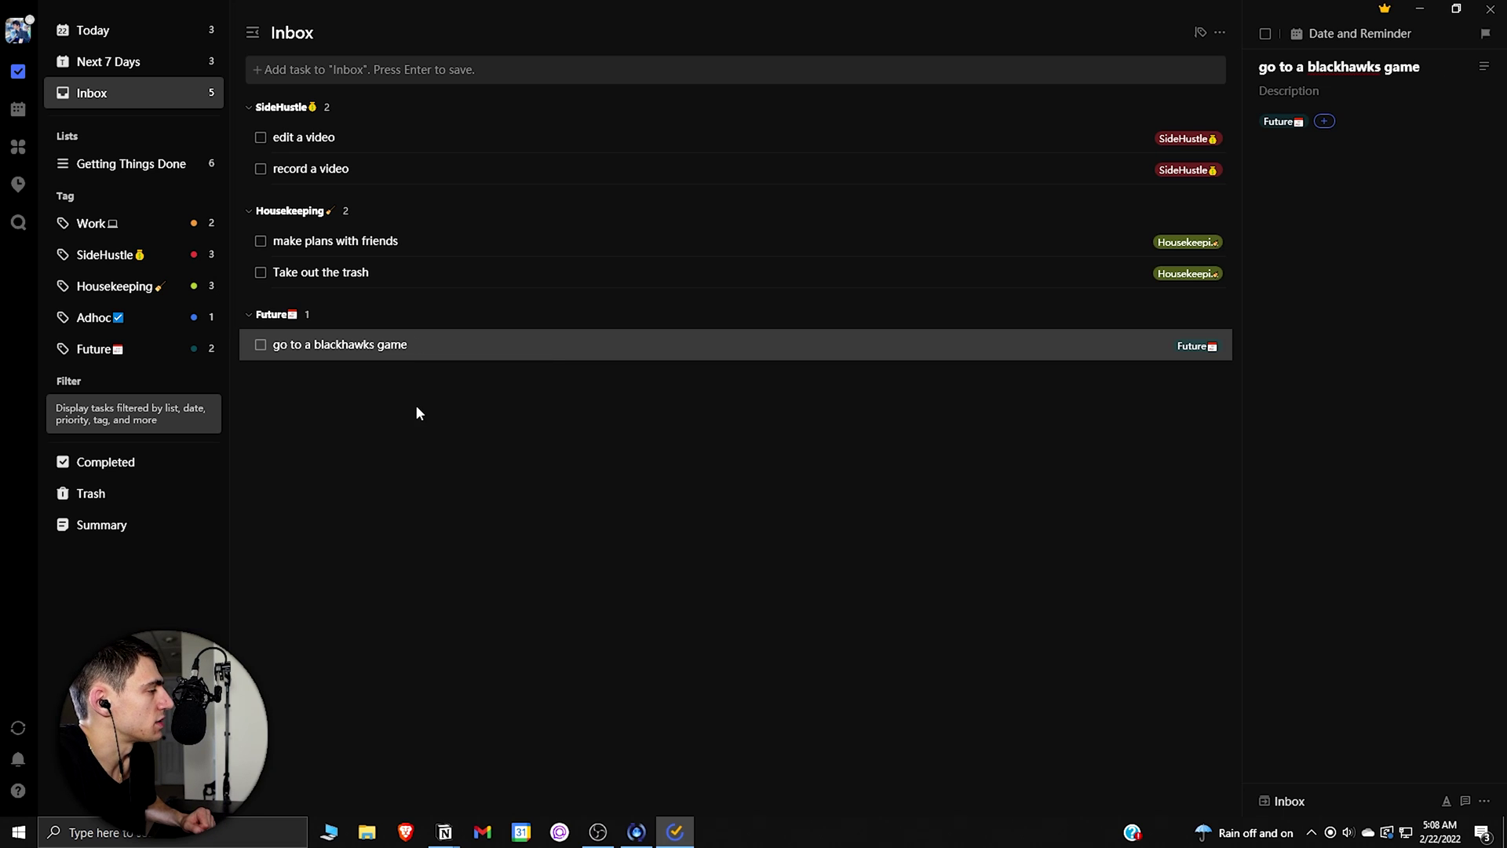
Open the Getting Things Done list and sort it By Tag
{"action": "left_click", "coordinate": [106, 166]}
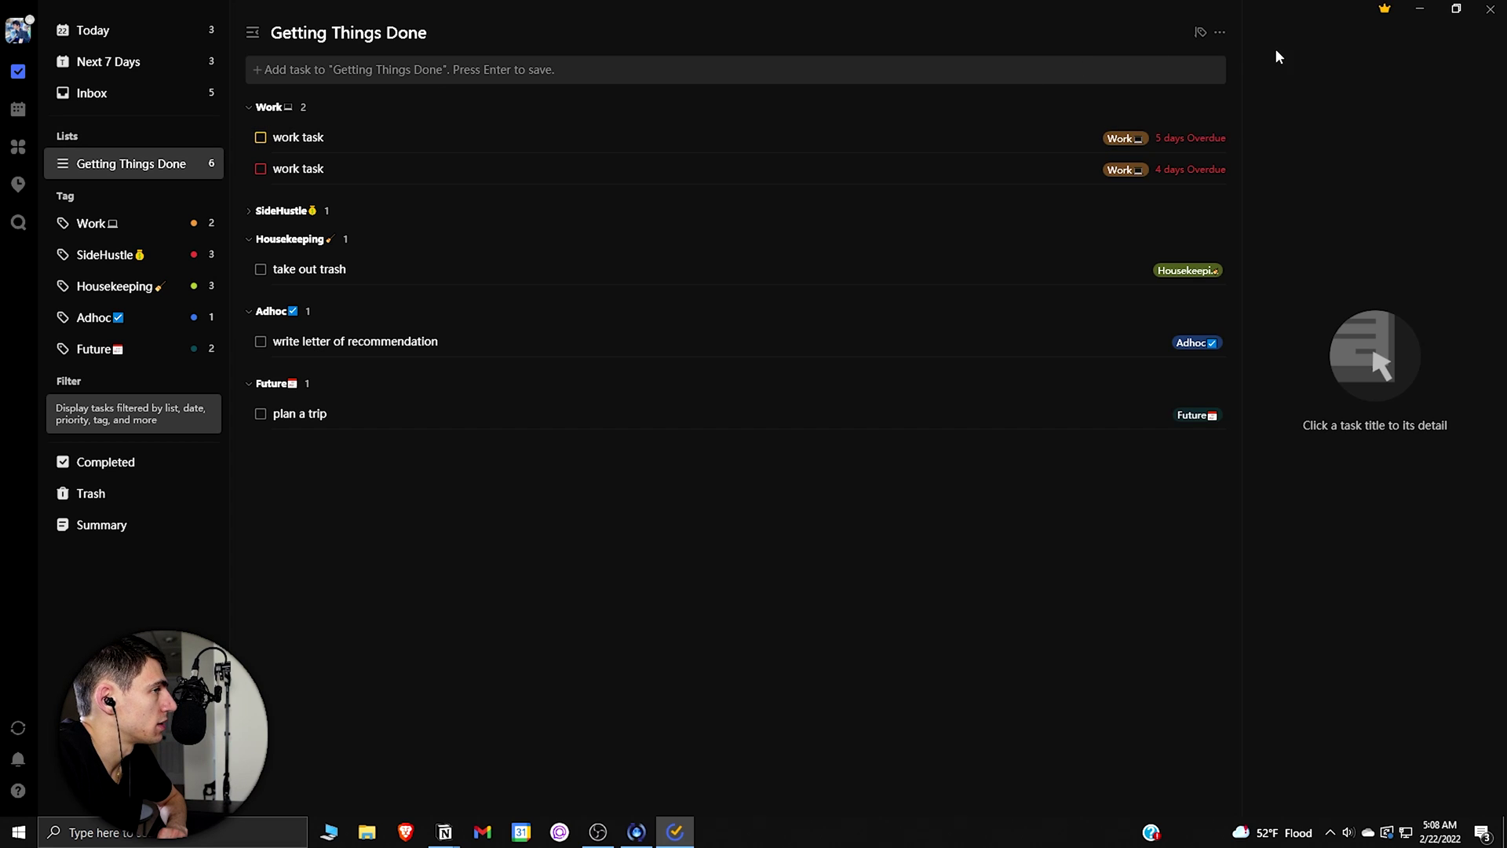
{"action": "left_click", "coordinate": [1220, 33]}
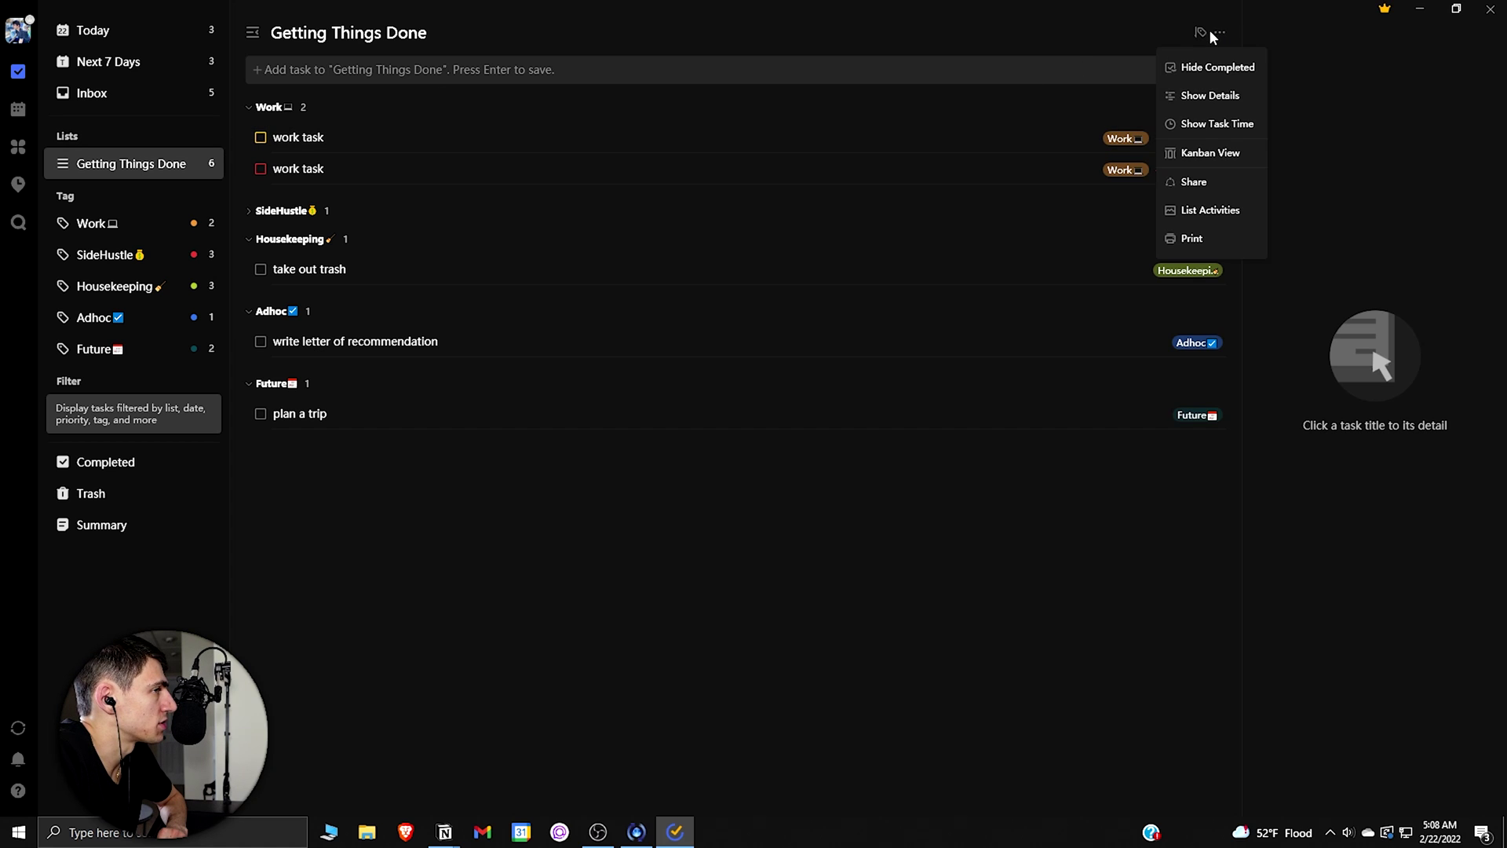
{"action": "left_click", "coordinate": [1200, 32]}
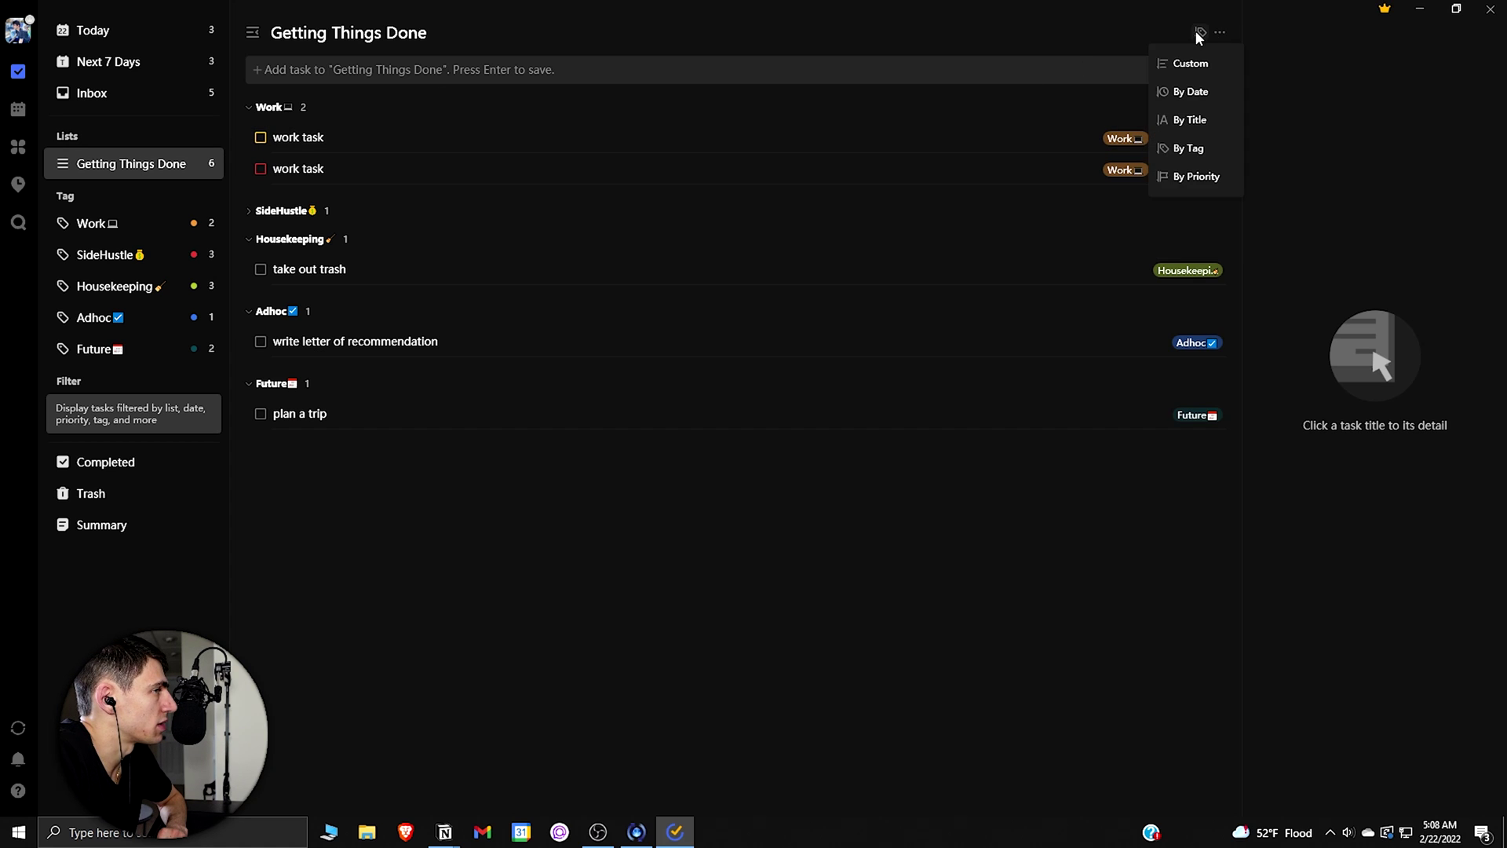
{"action": "left_click", "coordinate": [871, 239]}
Expand the SideHustle and Housekeeping groups and open the first work task's details
{"action": "mouse_move", "coordinate": [115, 355]}
{"action": "left_mouse_down"}
{"action": "mouse_move", "coordinate": [104, 296]}
{"action": "mouse_move", "coordinate": [105, 359]}
{"action": "left_mouse_up"}
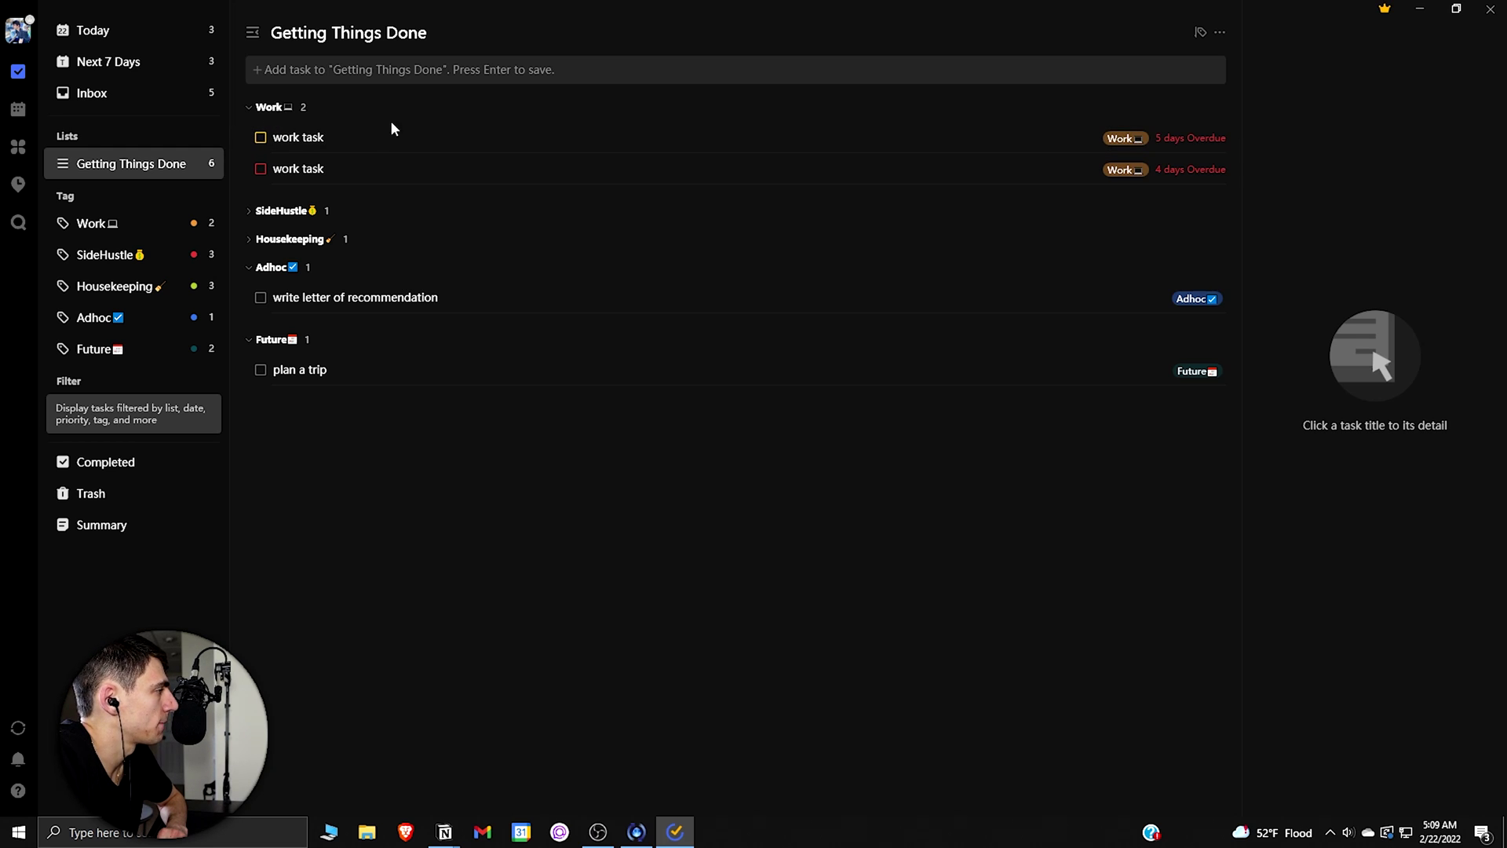
{"action": "left_click", "coordinate": [249, 211]}
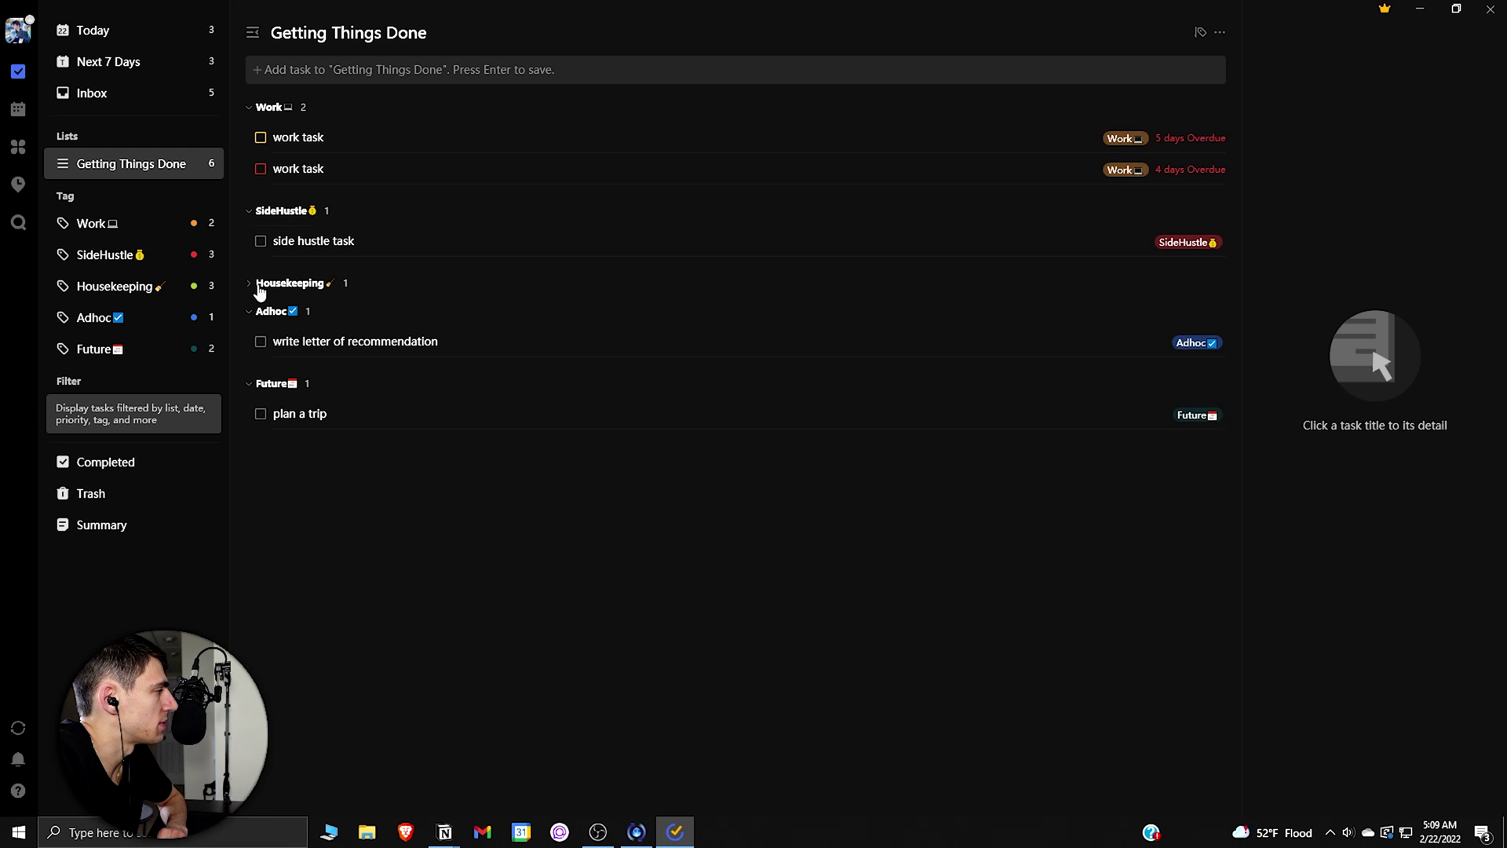
{"action": "left_click", "coordinate": [249, 285]}
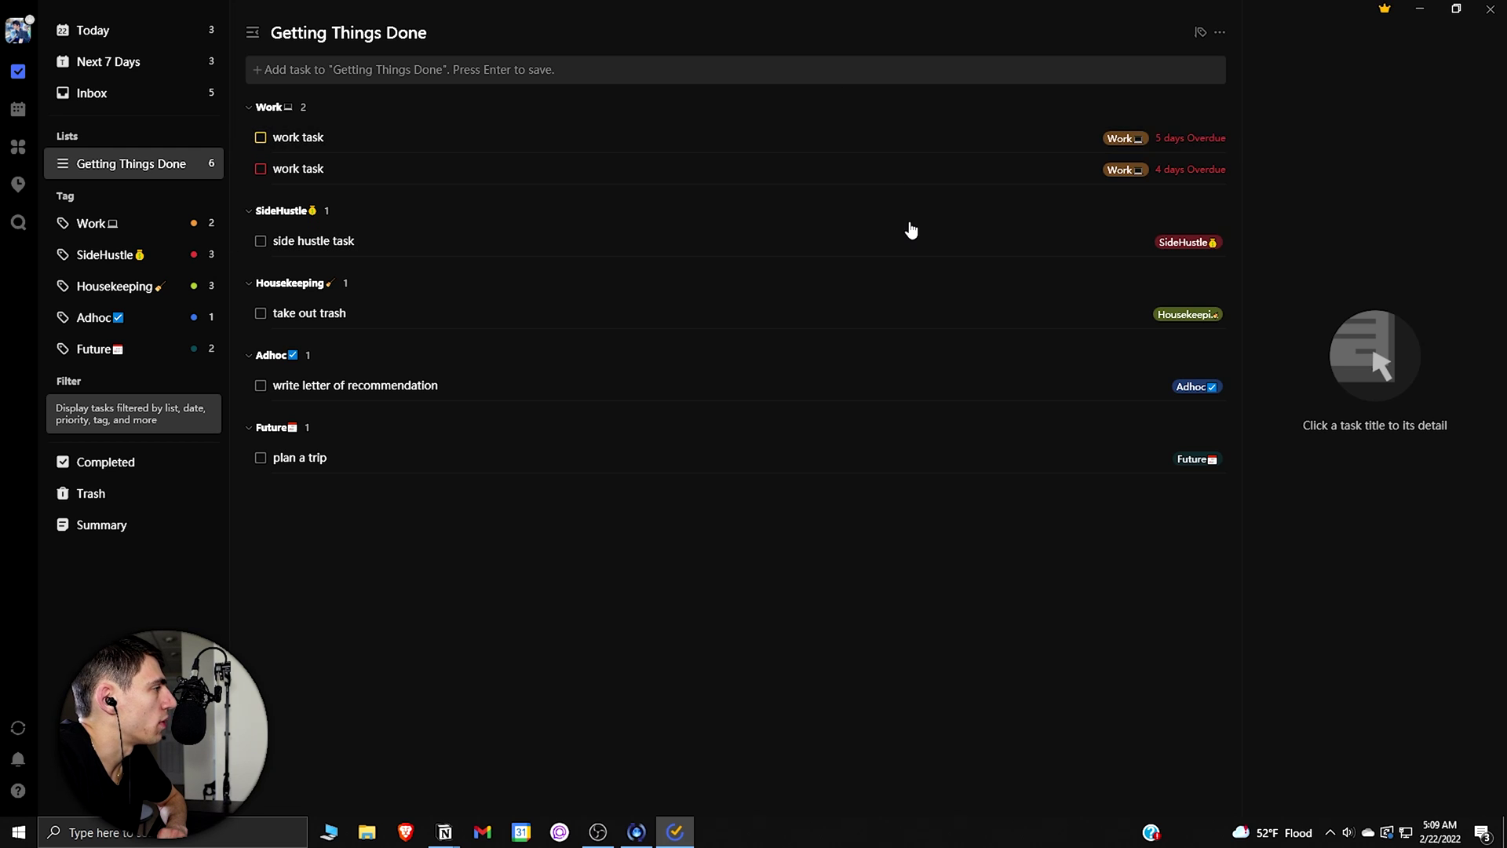
{"action": "left_click", "coordinate": [845, 137]}
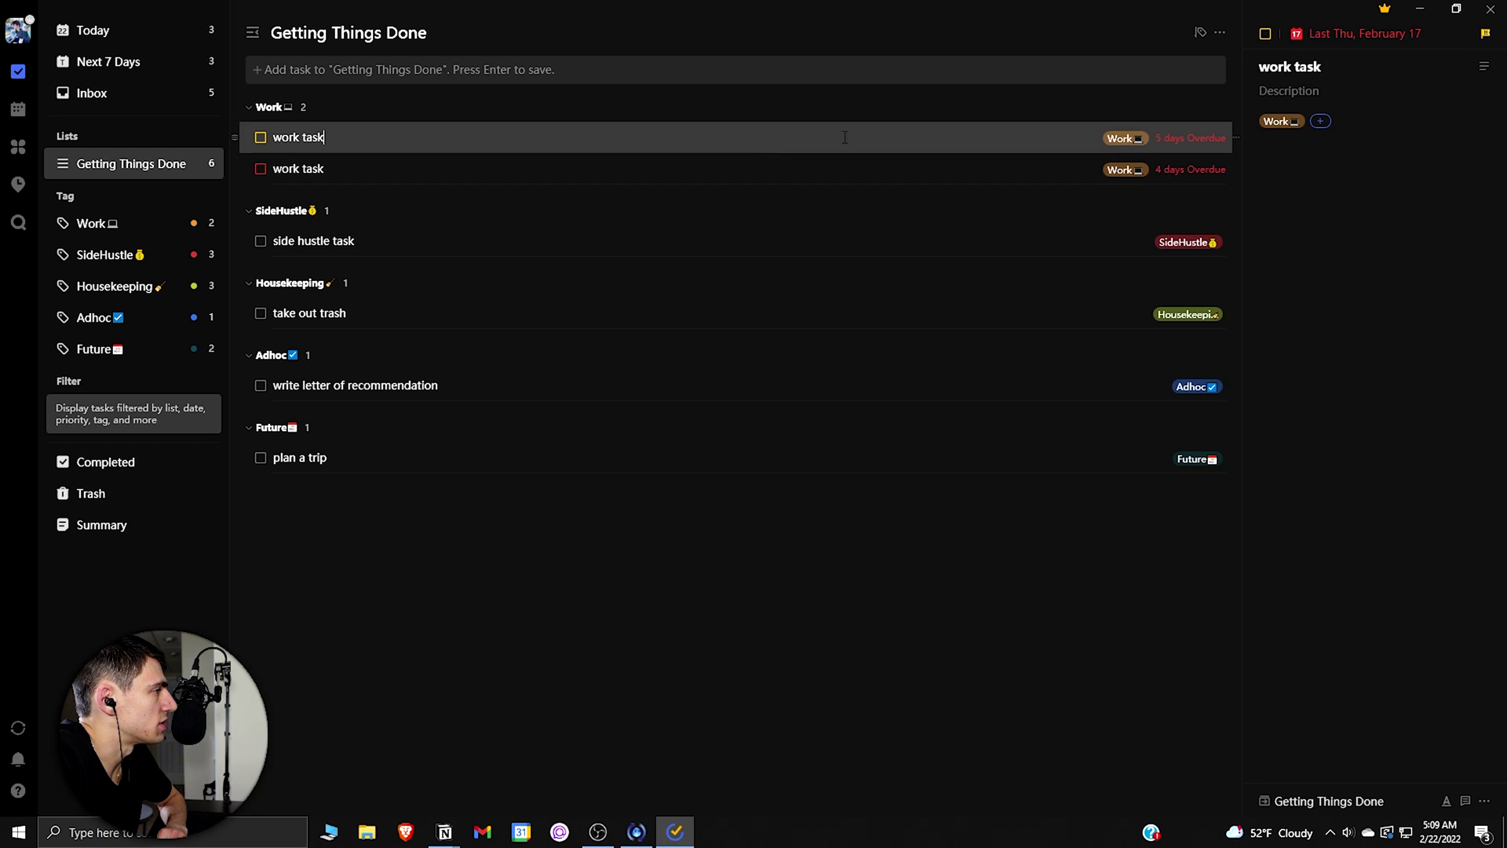
Make one overdue work task due Today and the other due Tomorrow, February 23
{"action": "right_click", "coordinate": [944, 164]}
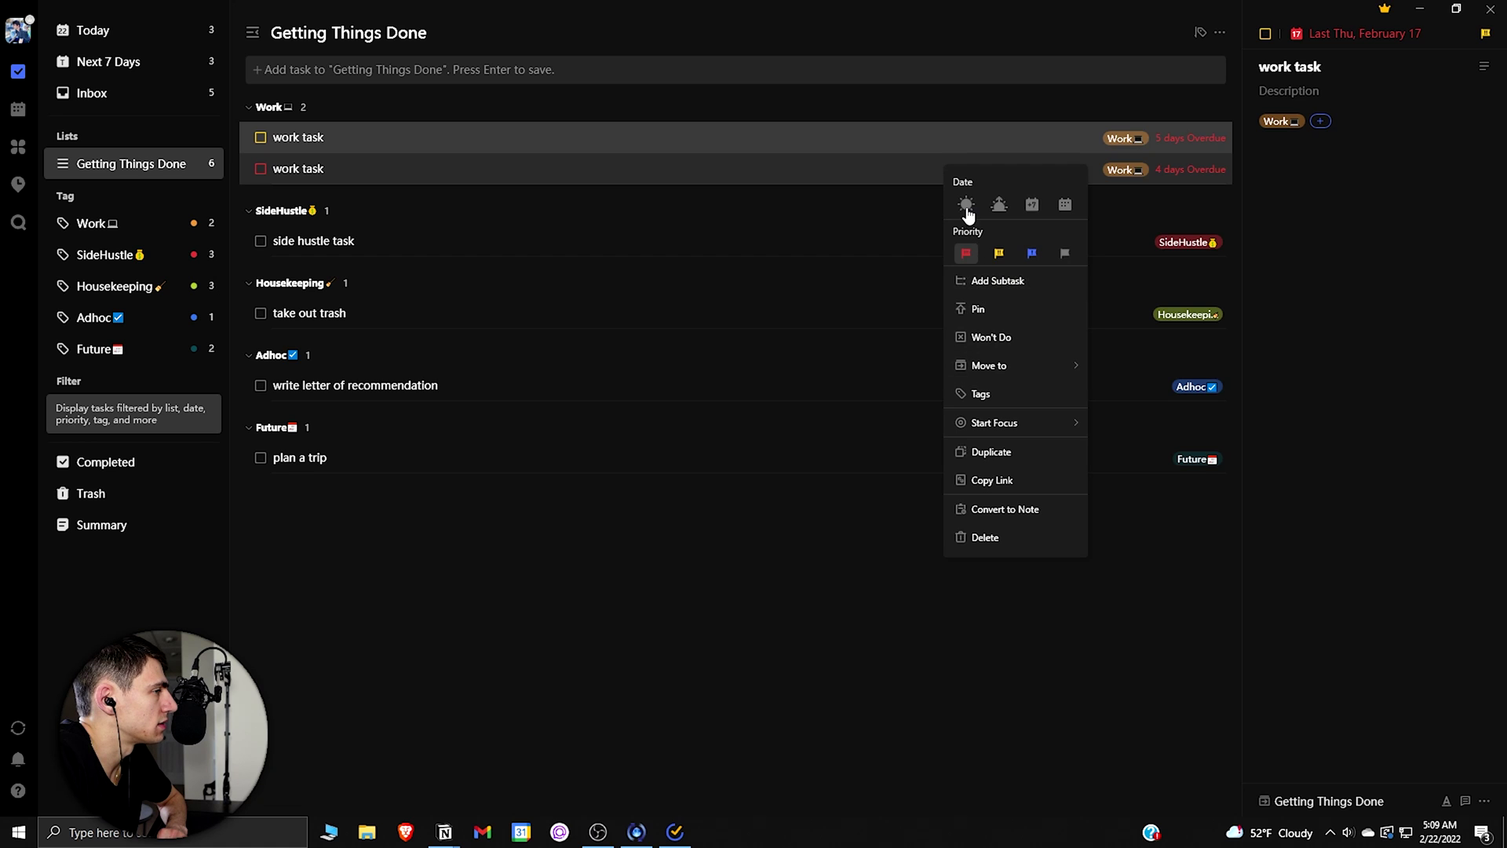
{"action": "left_click", "coordinate": [967, 204]}
{"action": "right_click", "coordinate": [967, 144]}
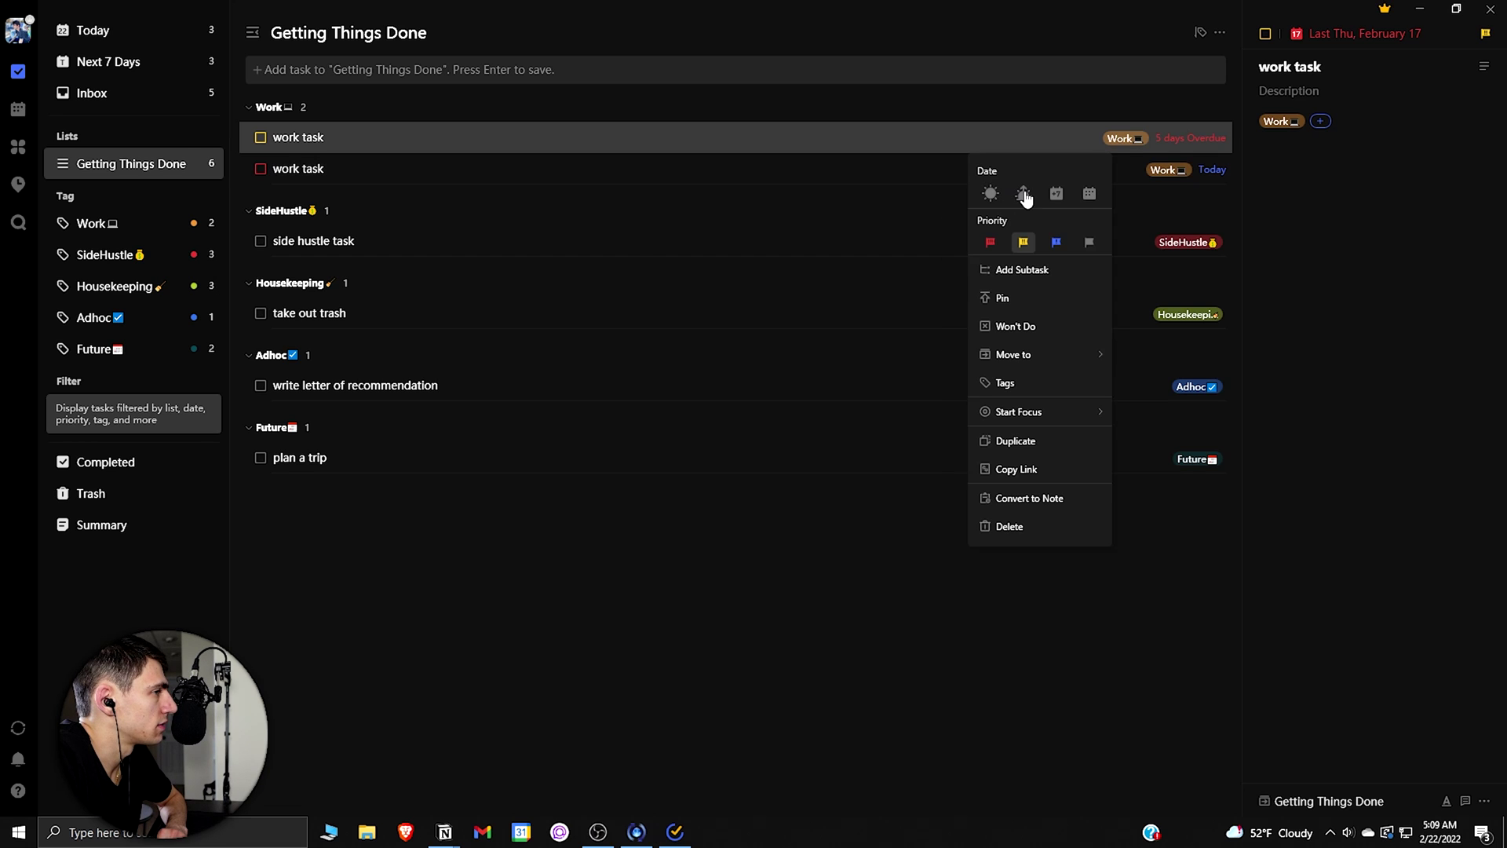
{"action": "left_click", "coordinate": [1020, 192]}
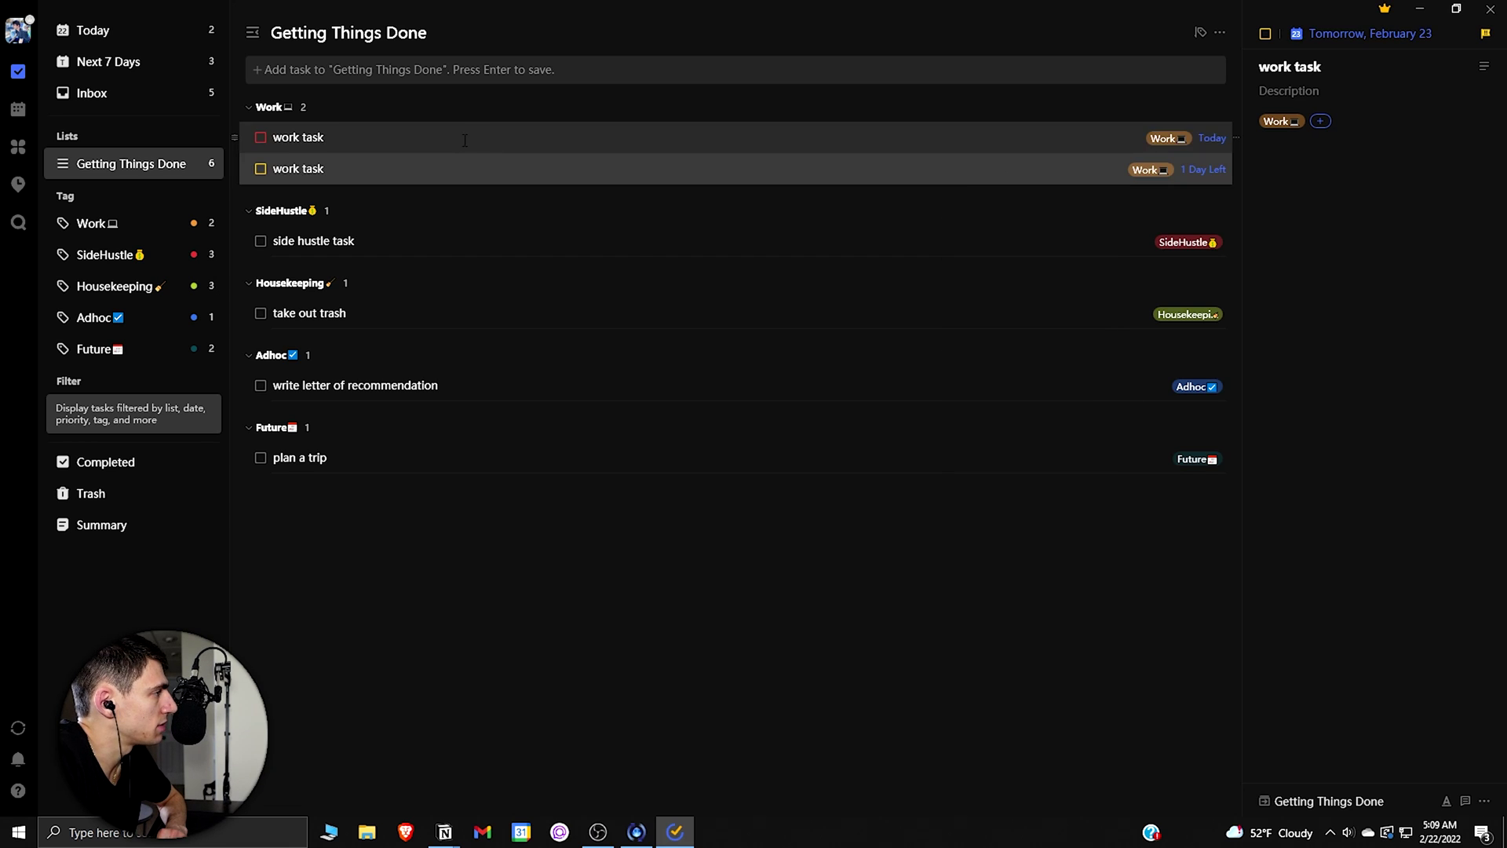
Open the first work task's actions and collapse then re-expand the Housekeeping section
{"action": "right_click", "coordinate": [451, 145]}
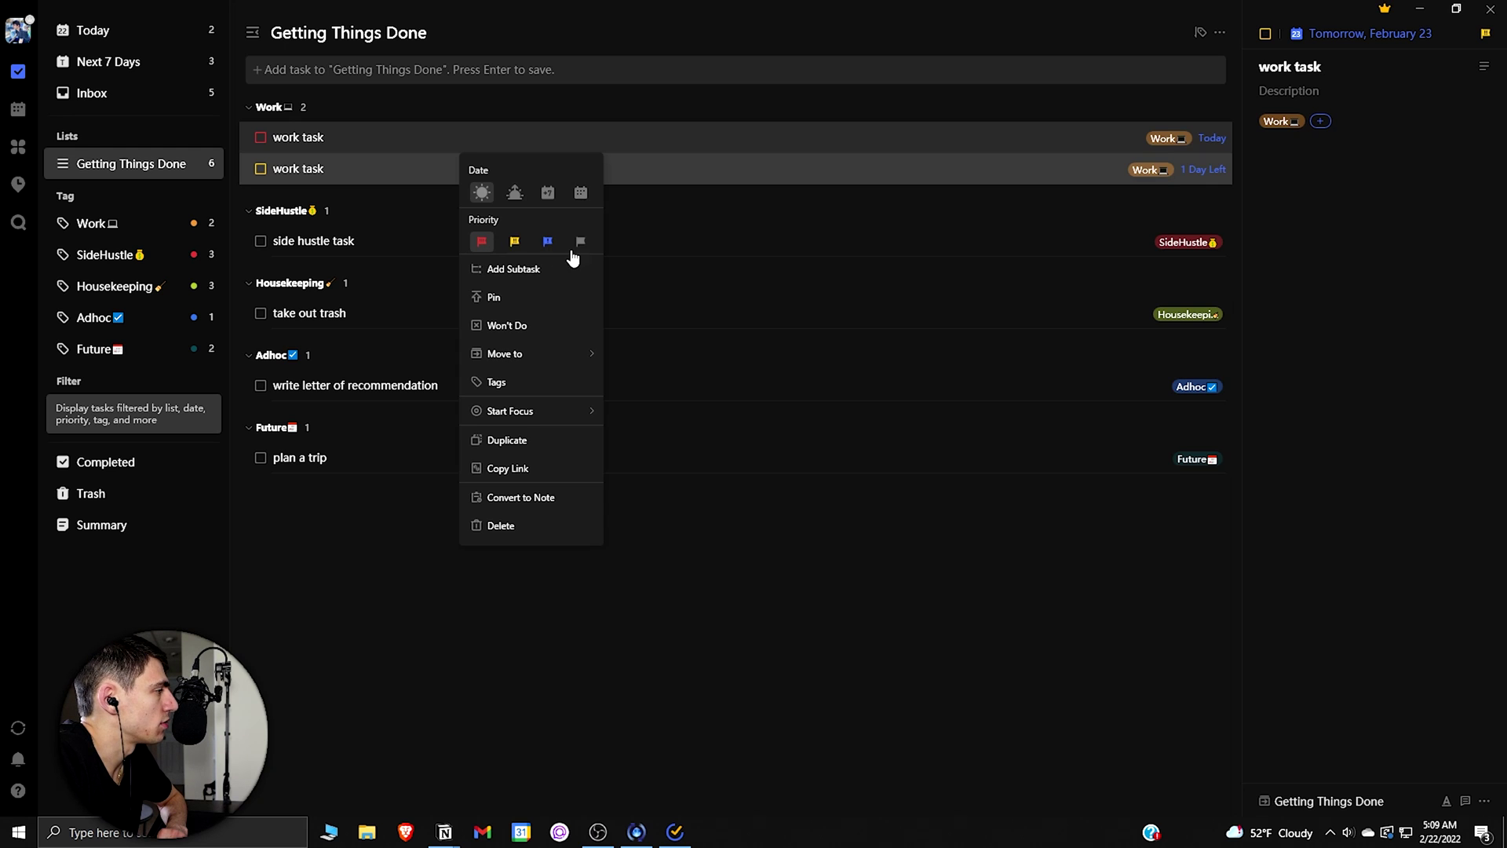
{"action": "left_click", "coordinate": [282, 291]}
{"action": "left_click", "coordinate": [282, 291]}
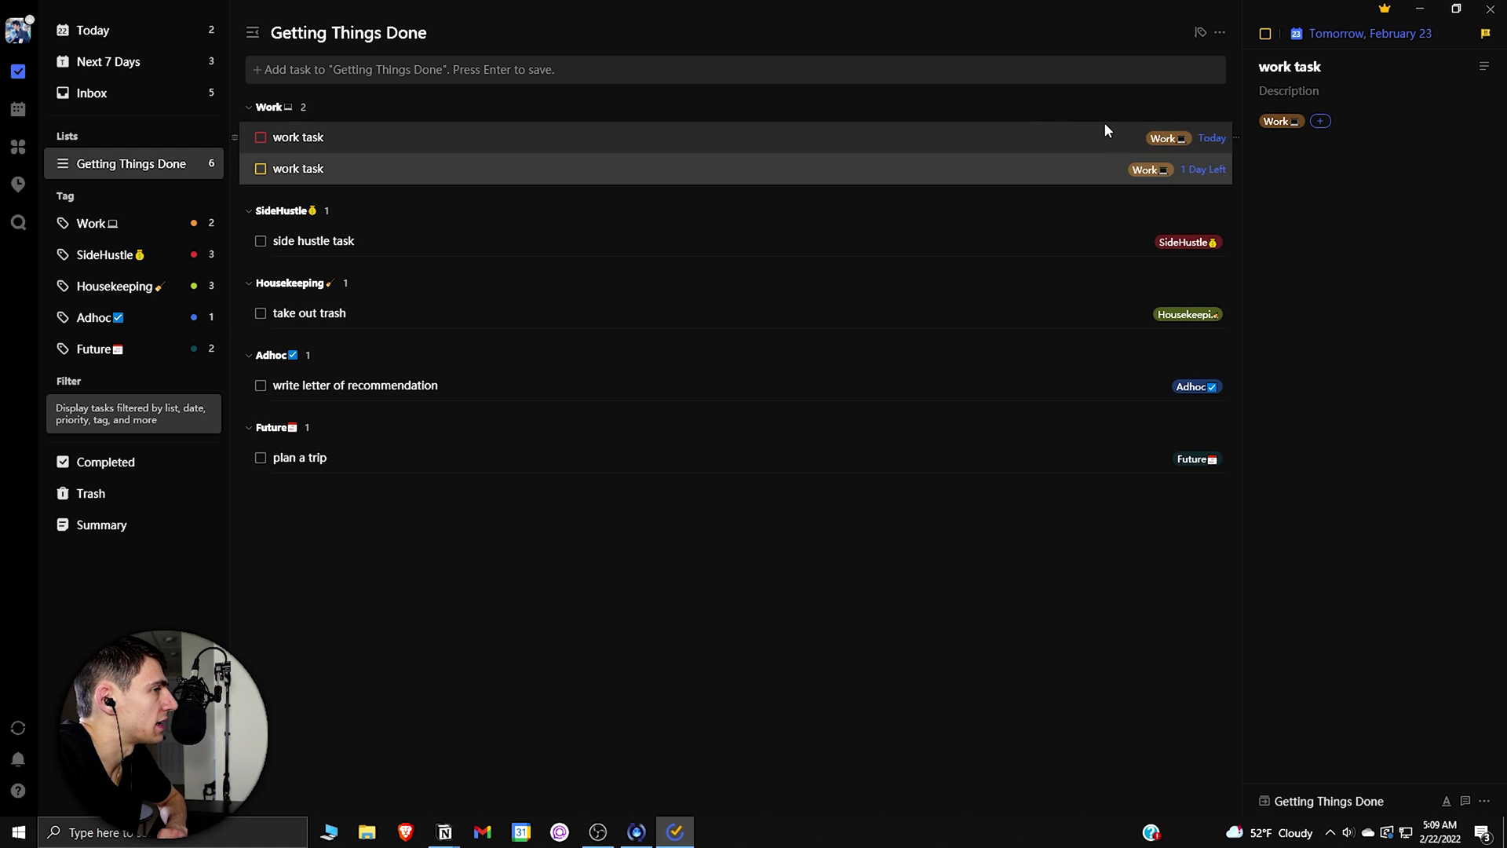
{"action": "mouse_move", "coordinate": [1182, 148]}
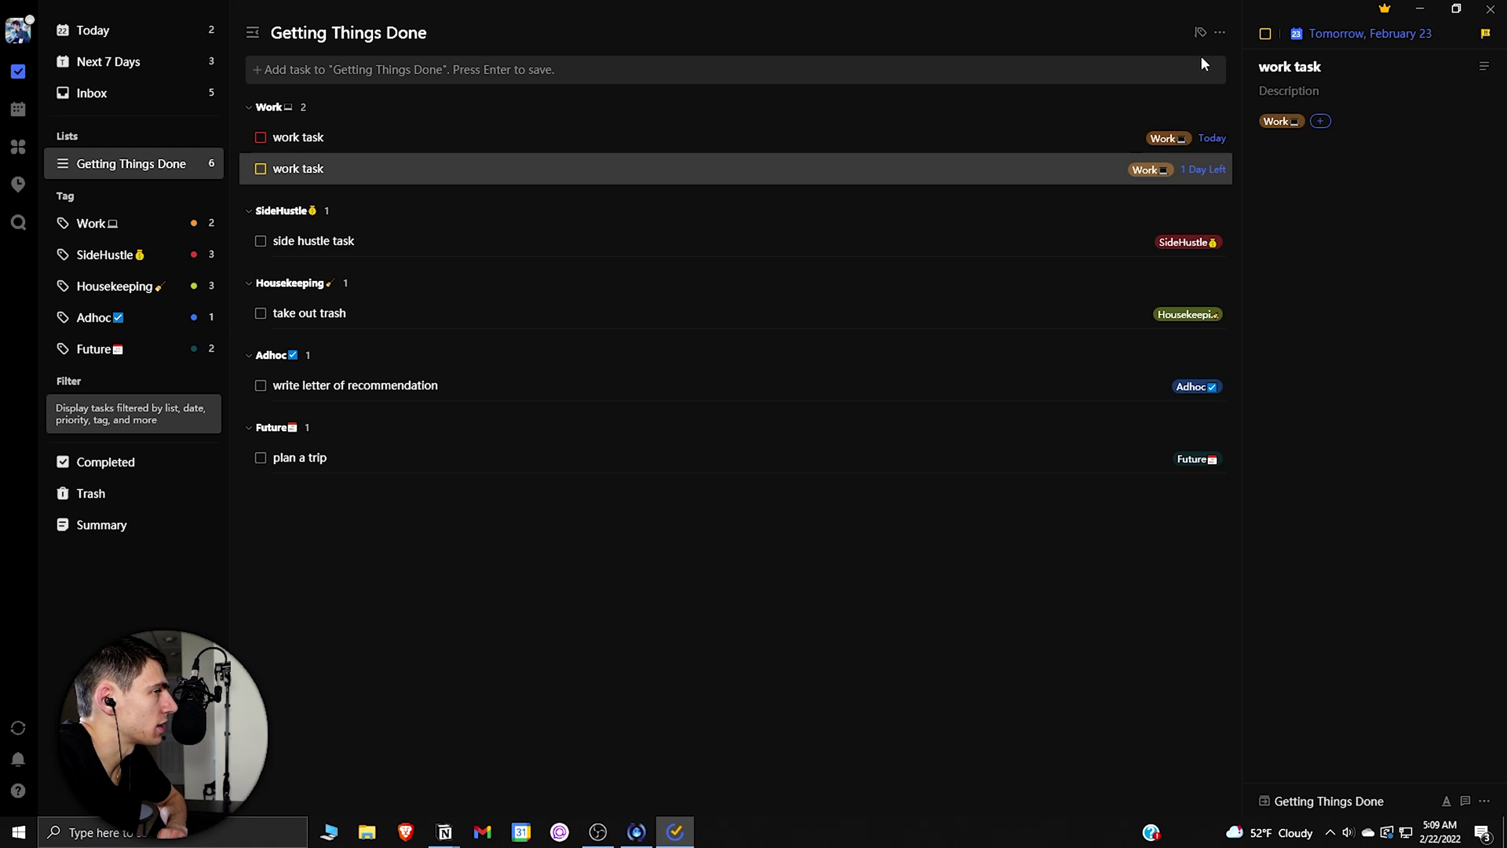
Sort the Getting Things Done list By Date
{"action": "left_click", "coordinate": [1219, 33]}
{"action": "left_click", "coordinate": [1196, 31]}
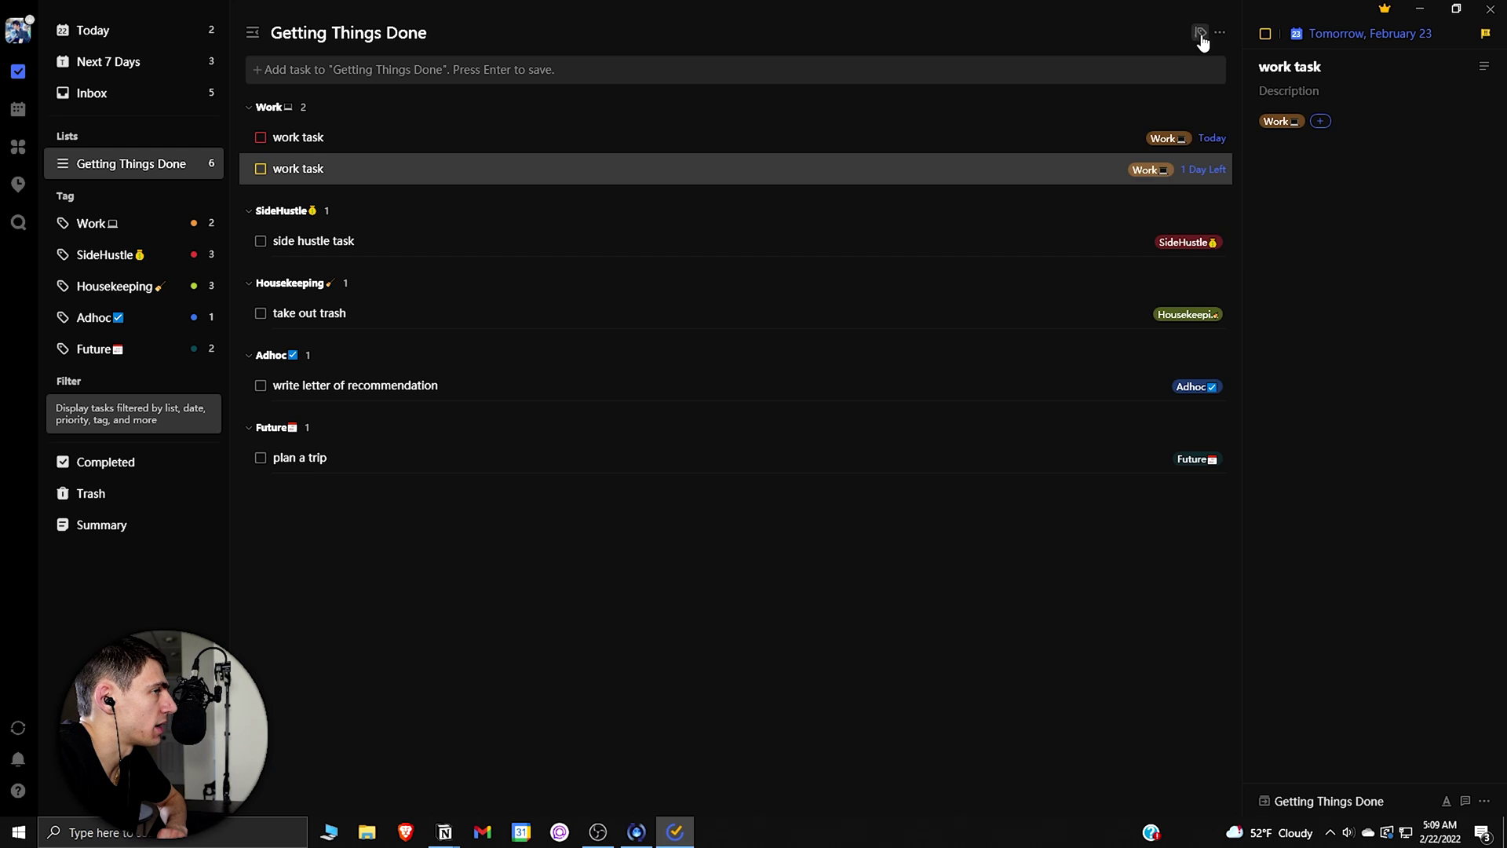
{"action": "left_click", "coordinate": [1200, 32]}
{"action": "left_click", "coordinate": [1189, 92]}
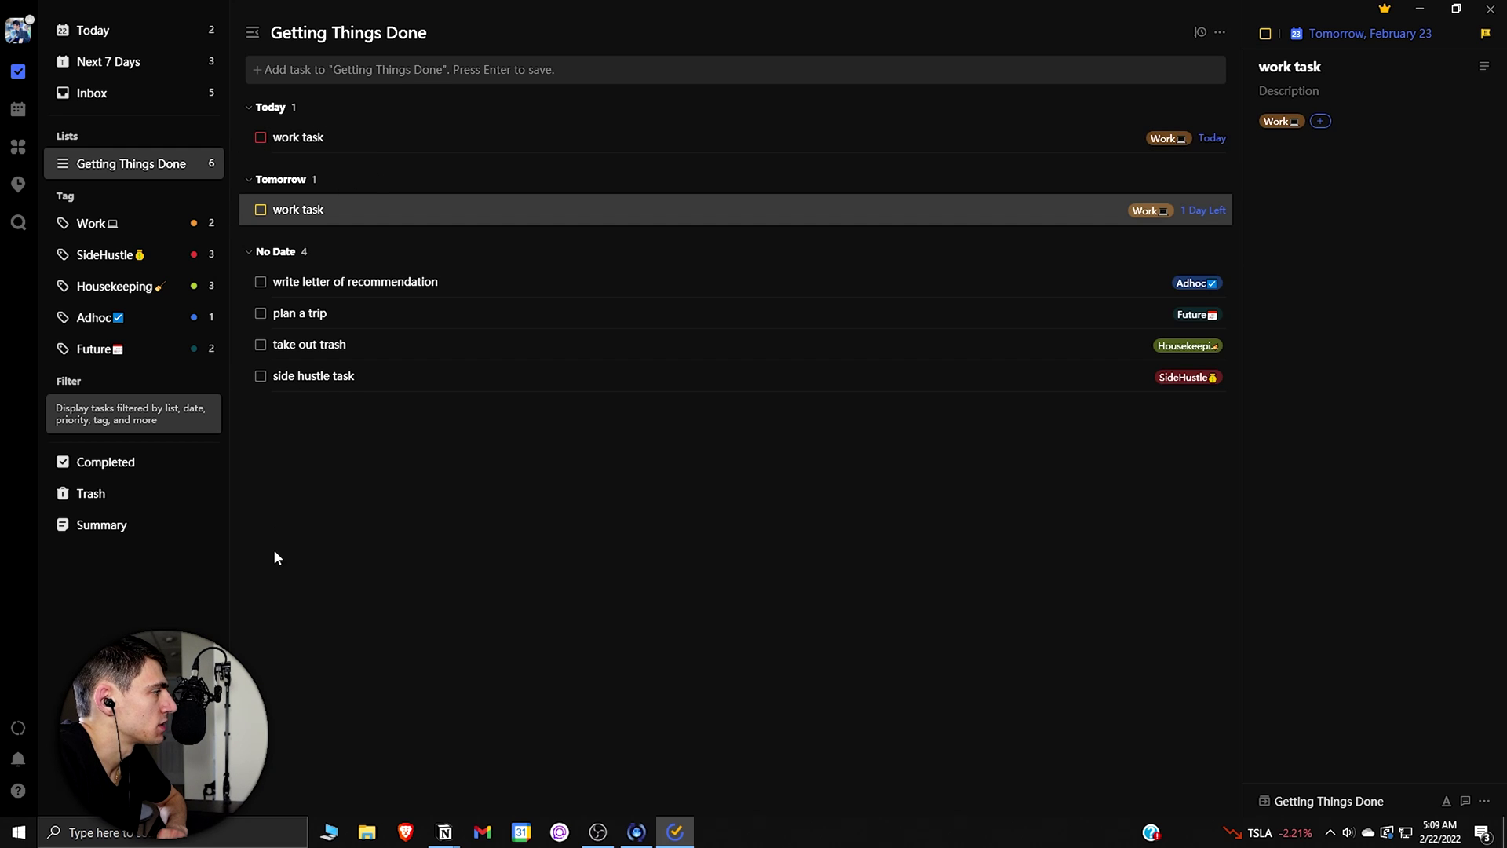
Make the side hustle task due today with medium (yellow flag) priority
{"action": "right_click", "coordinate": [334, 380]}
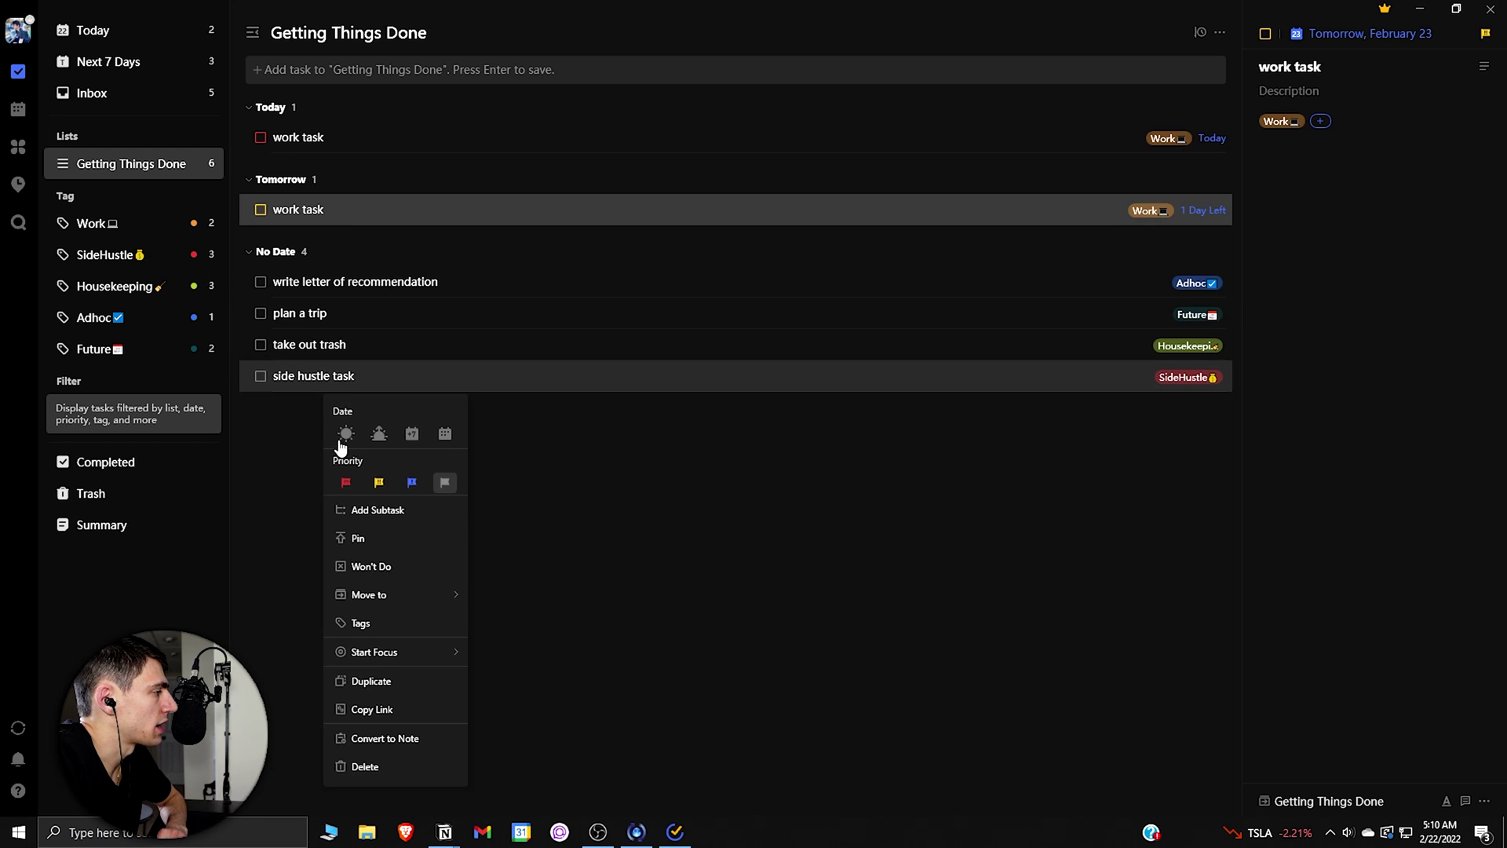
{"action": "left_click", "coordinate": [345, 435]}
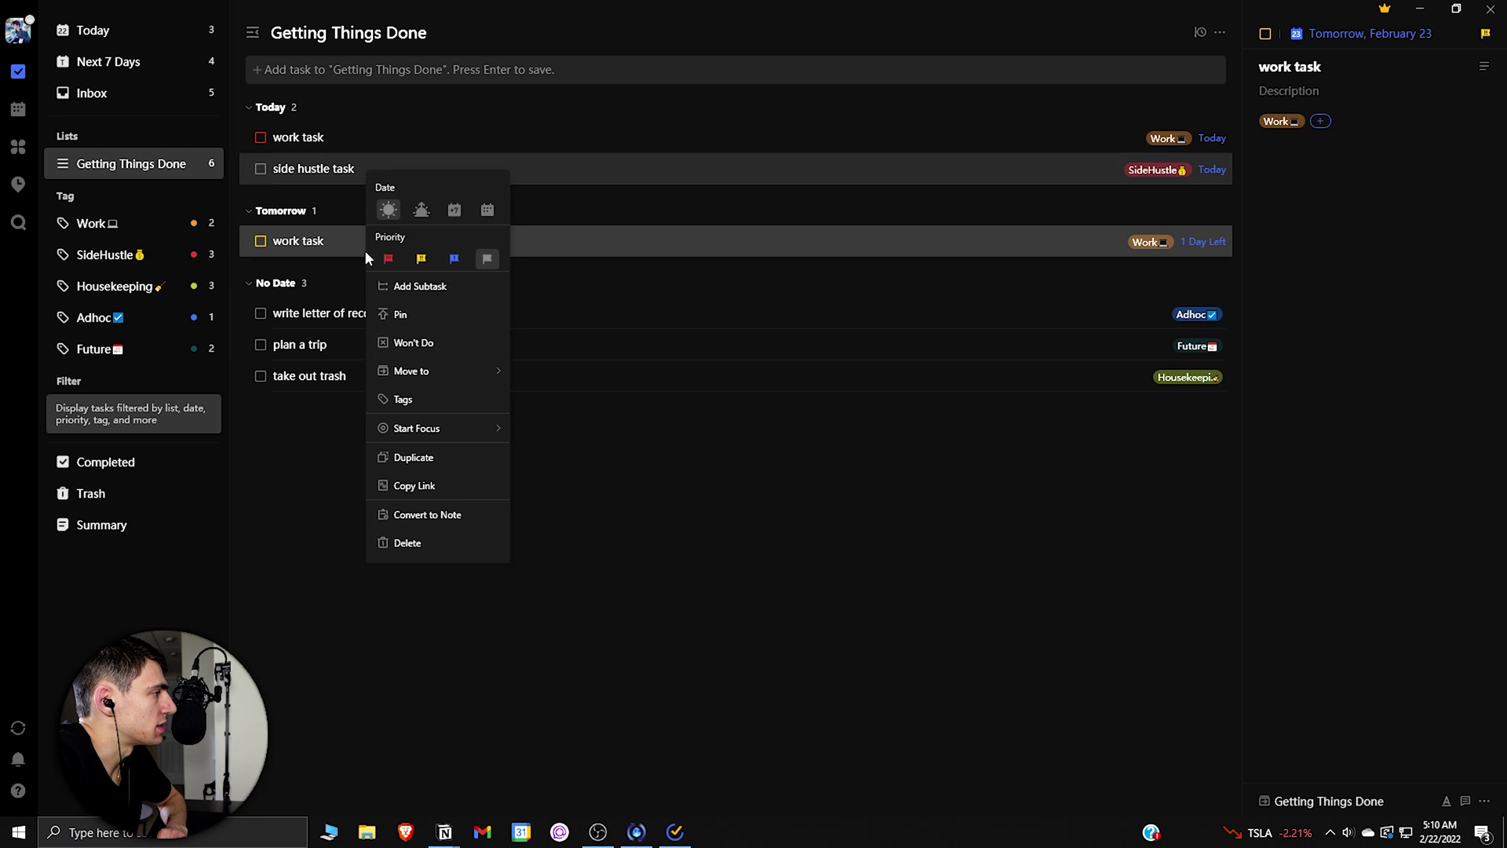
{"action": "left_click", "coordinate": [388, 260]}
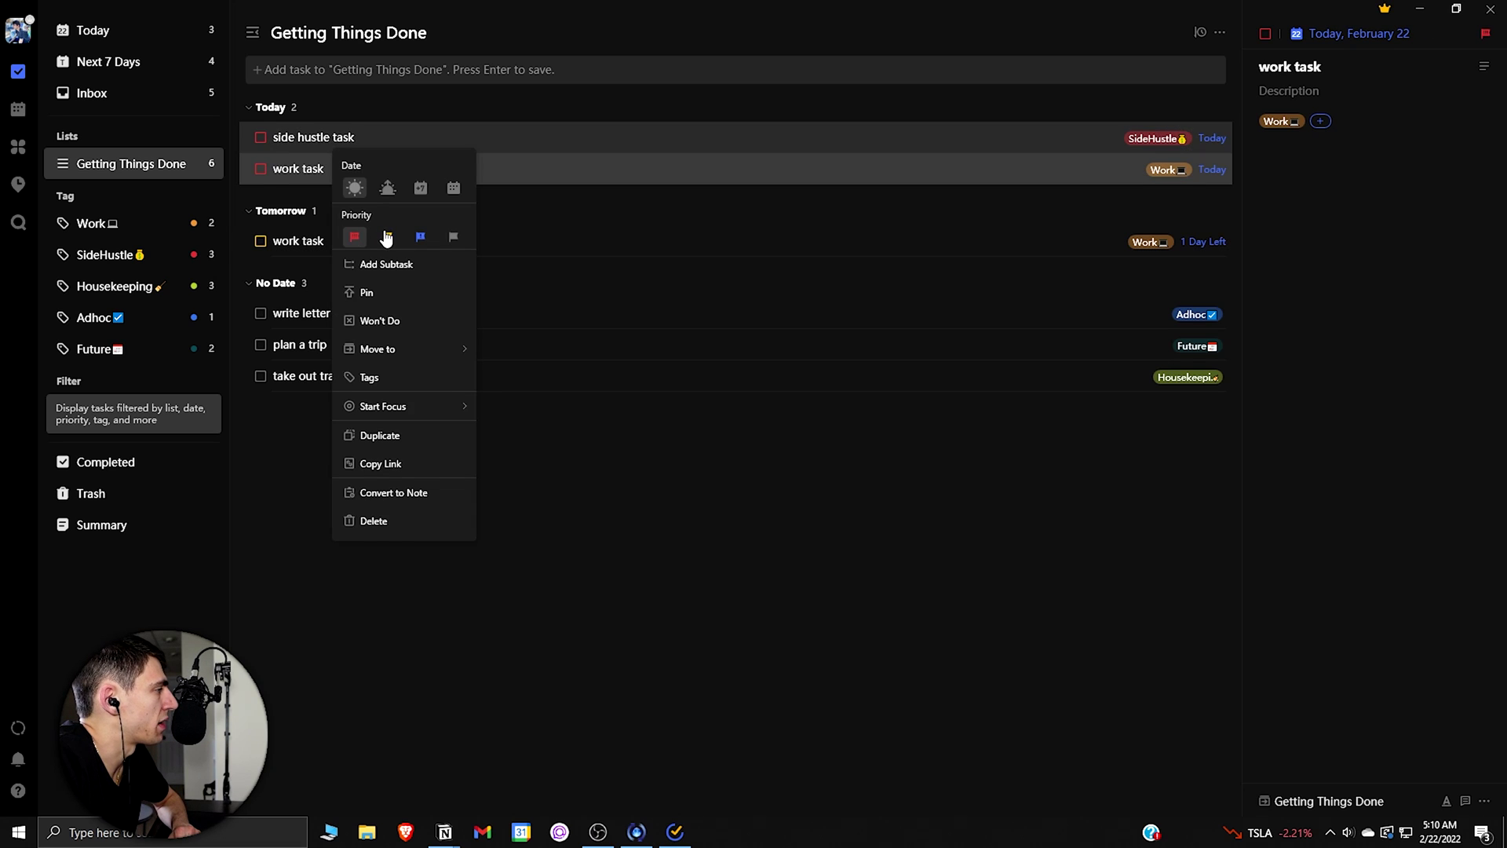
{"action": "left_click", "coordinate": [387, 235]}
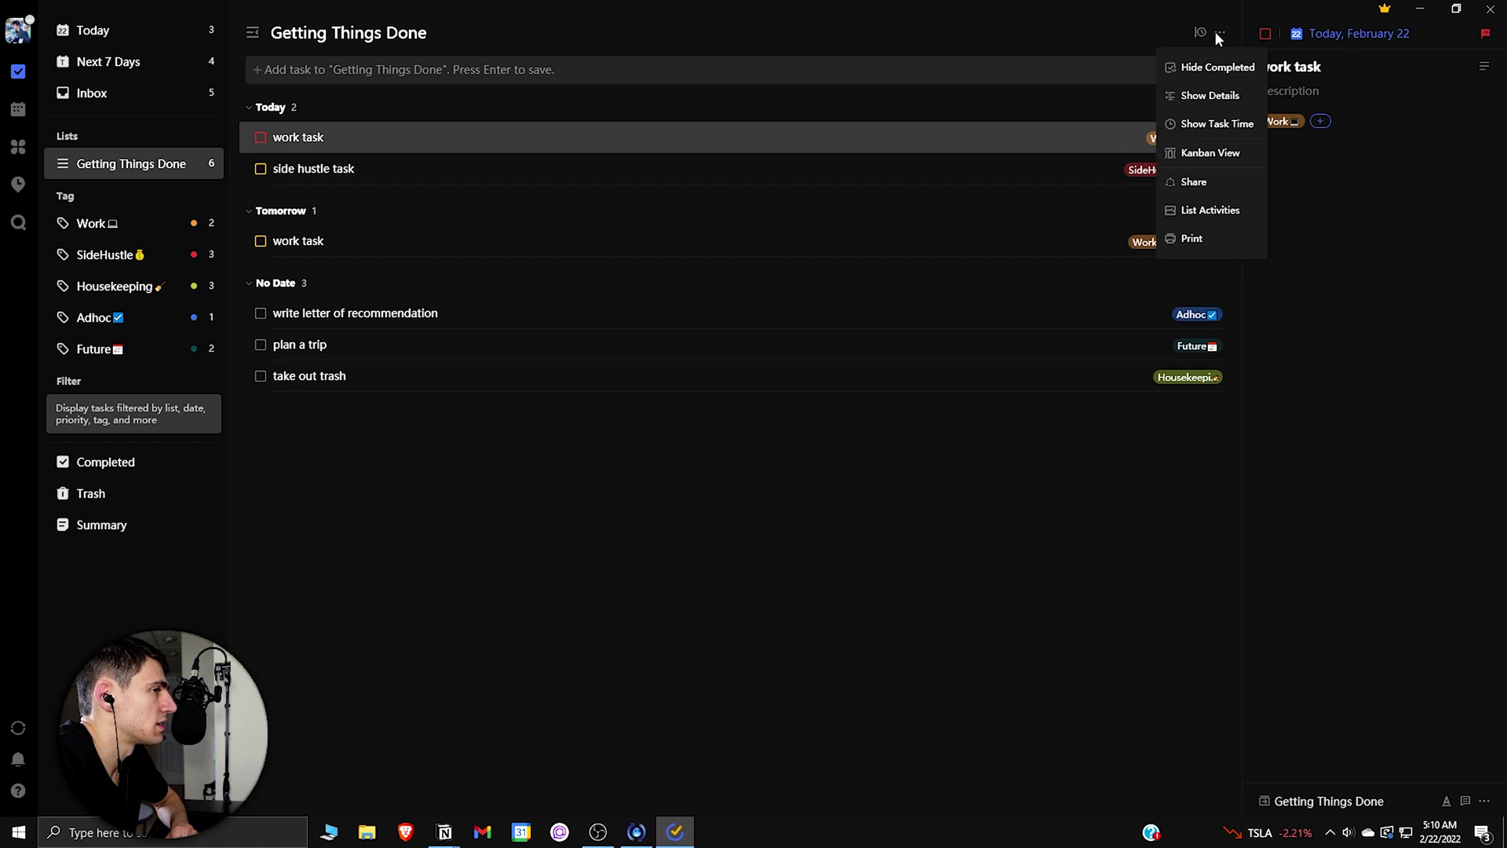
Sort the list By Tag again and check the side hustle task's details
{"action": "mouse_move", "coordinate": [1197, 39]}
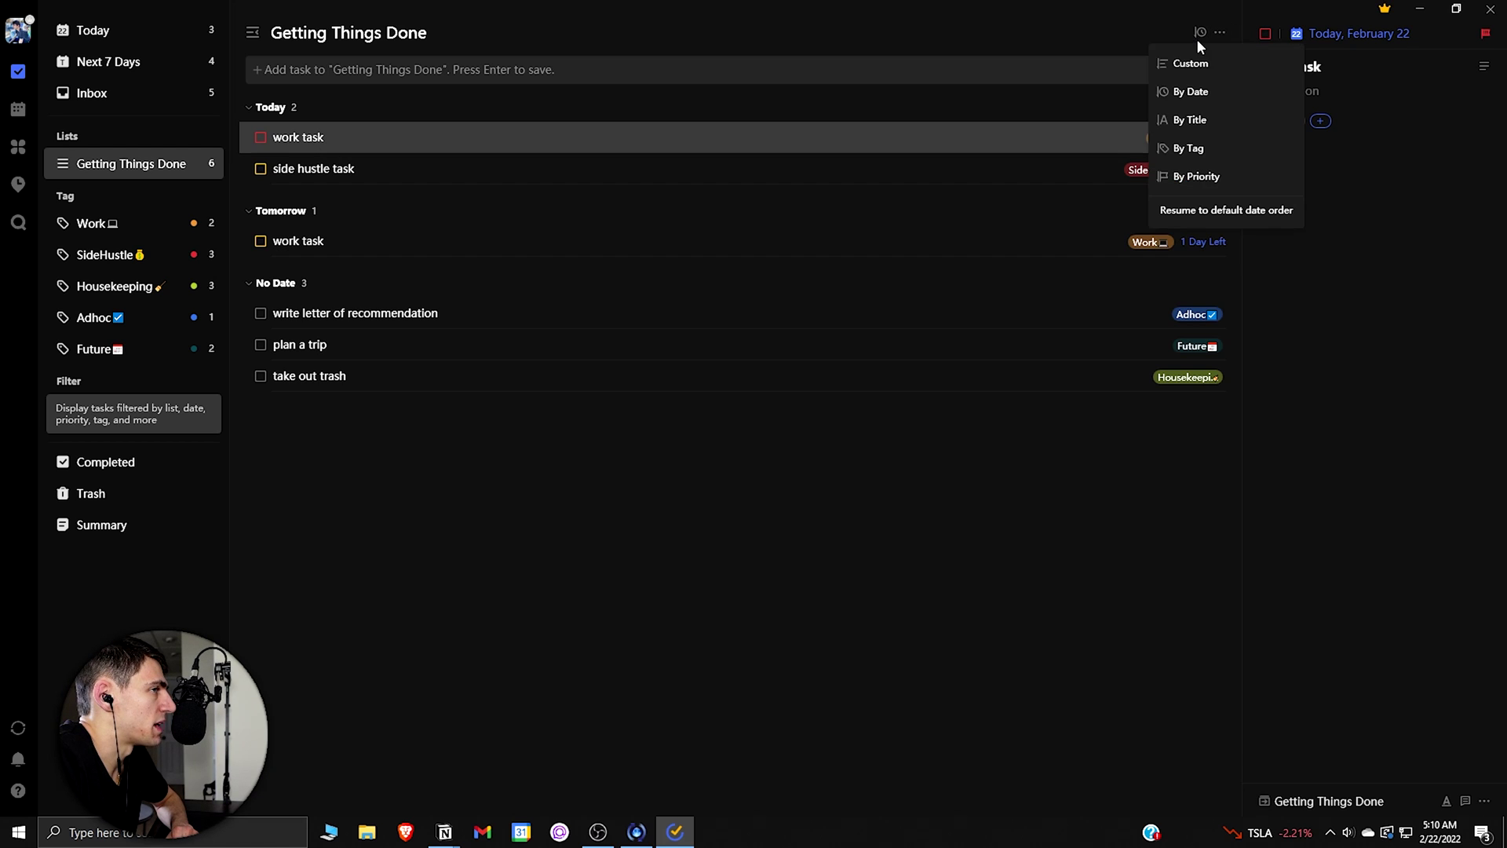
{"action": "left_click", "coordinate": [1186, 151]}
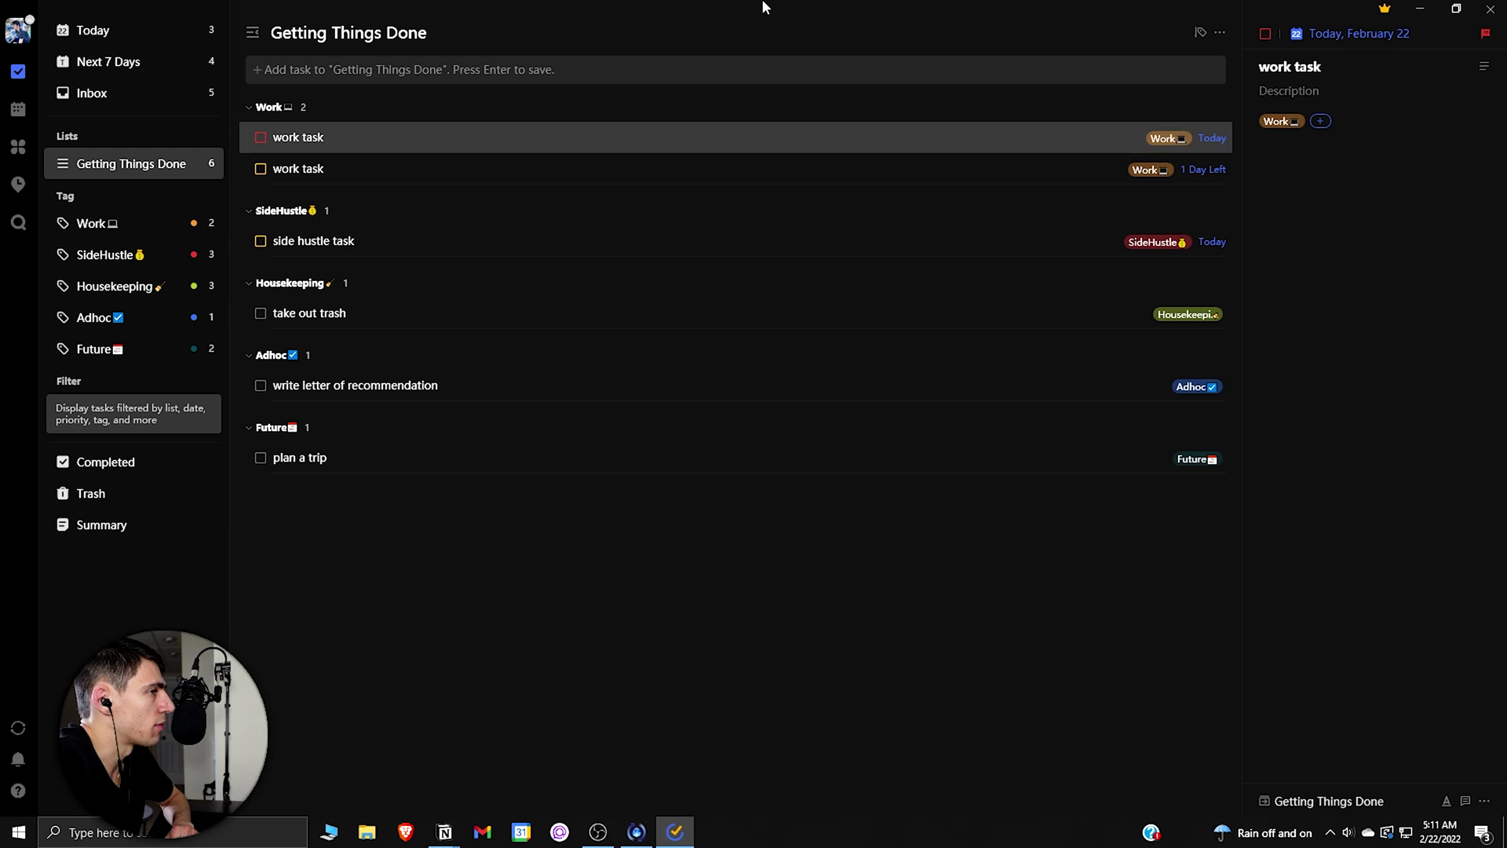
{"action": "left_click", "coordinate": [354, 241]}
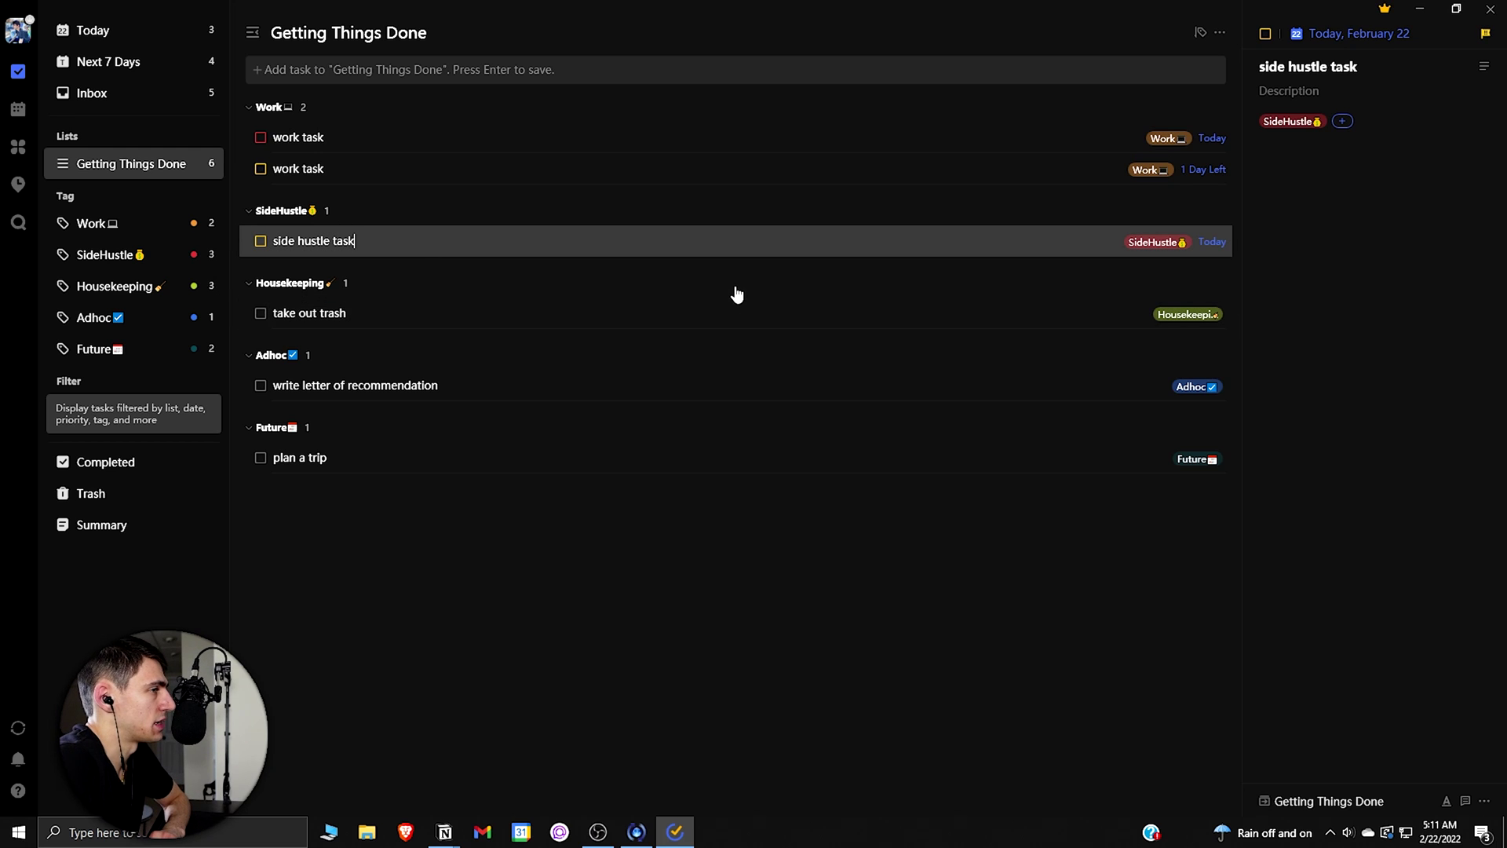
{"action": "left_click", "coordinate": [1199, 32]}
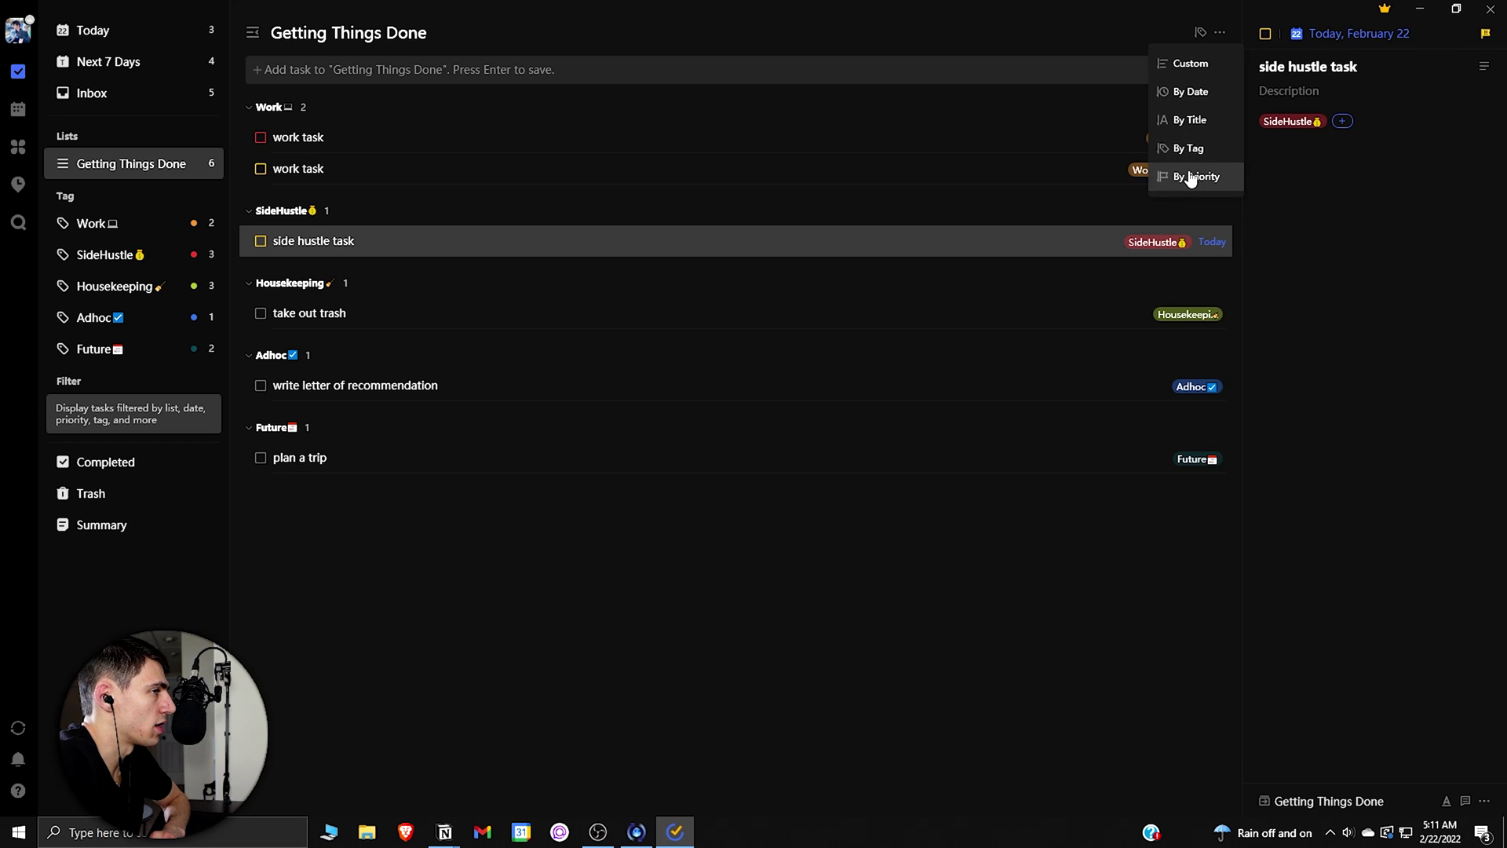
{"action": "left_click", "coordinate": [1176, 65]}
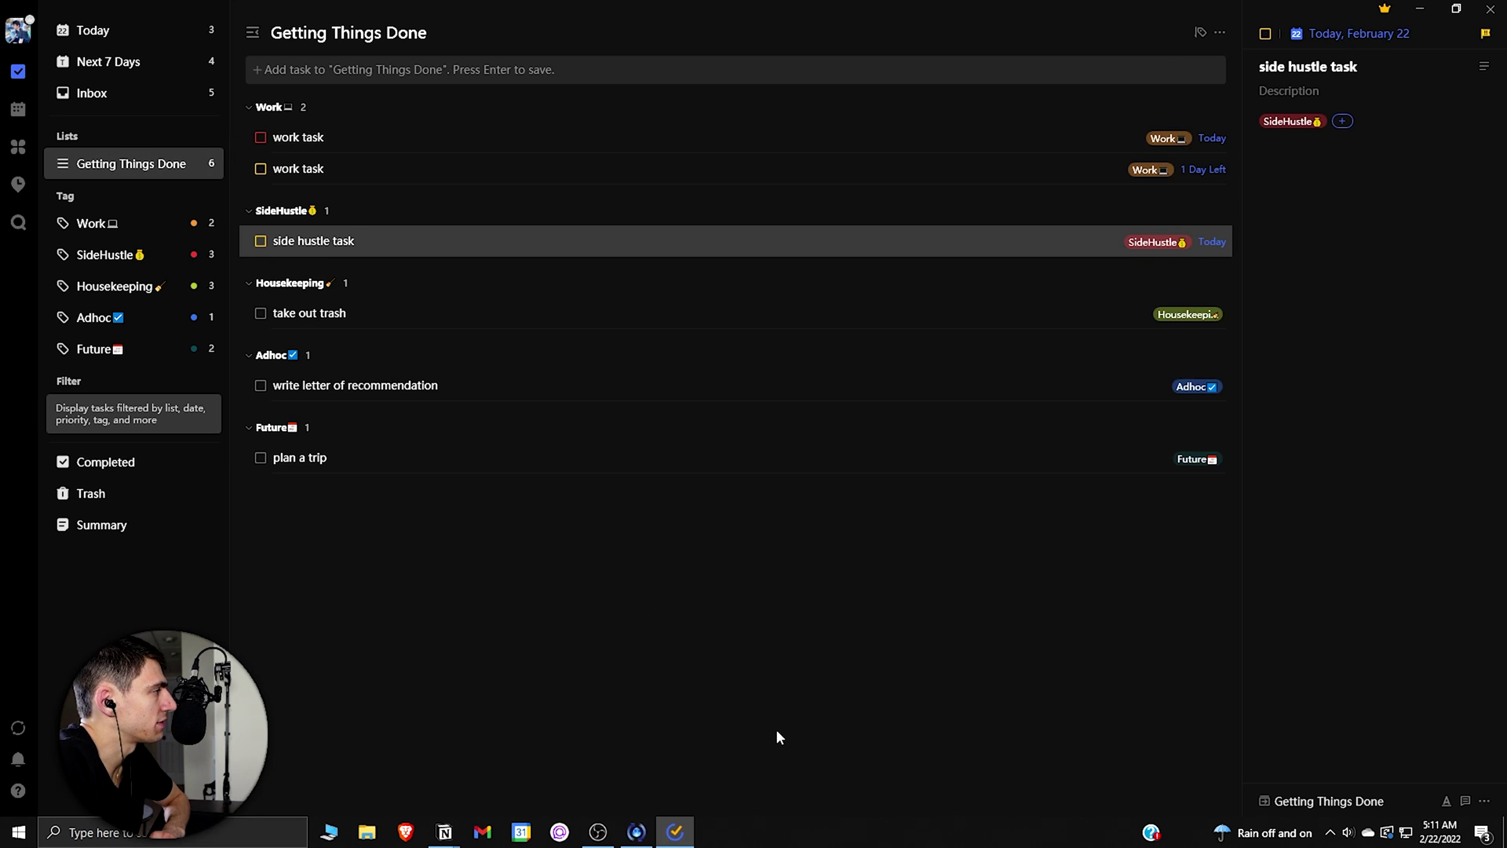
{"action": "right_click", "coordinate": [514, 138]}
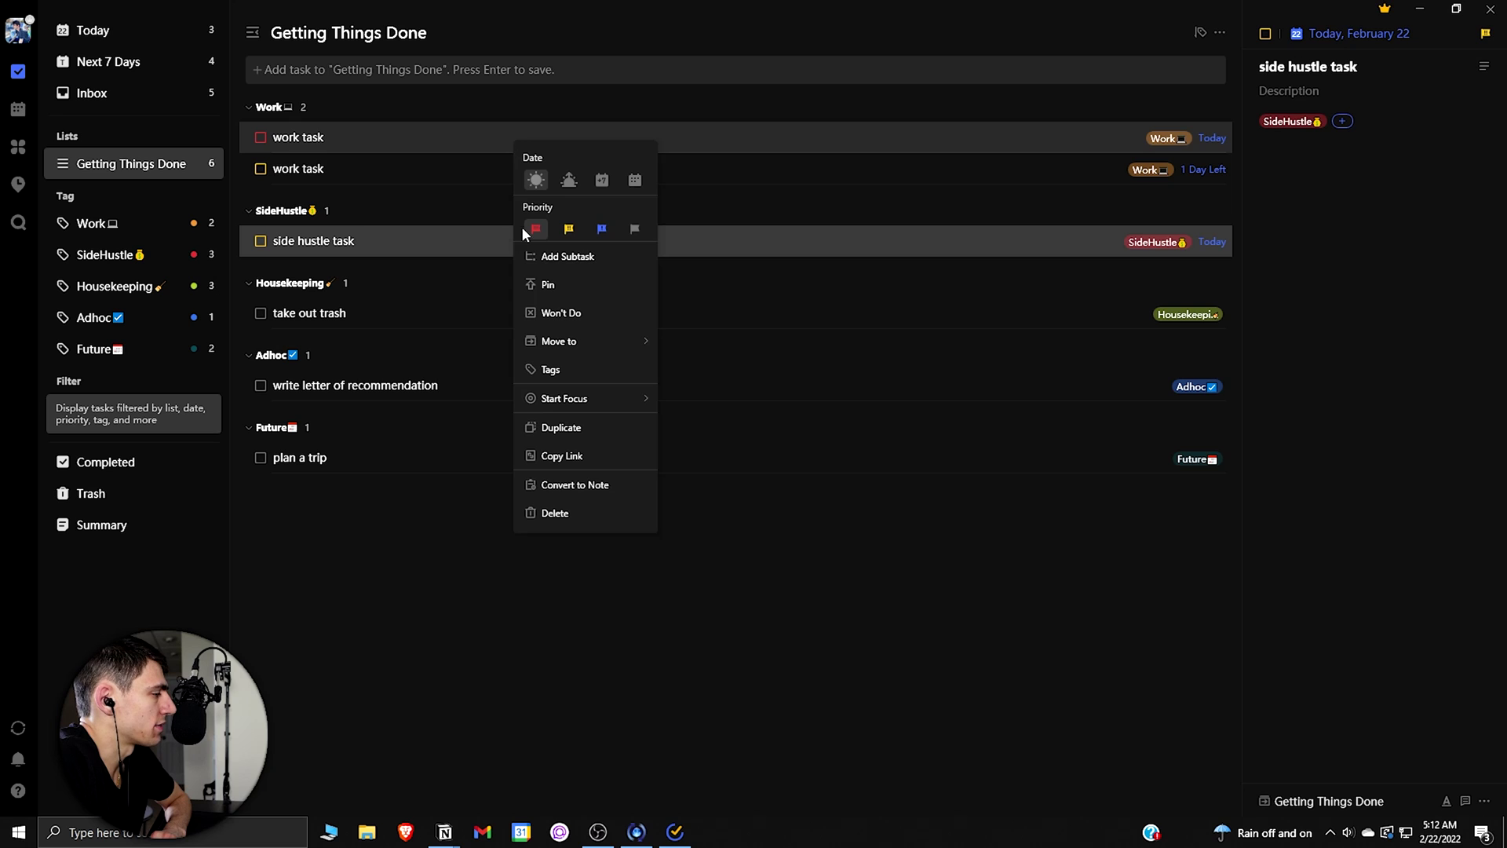
Start a Pomo focus session for the work task and drag the timer to mid-screen
{"action": "mouse_move", "coordinate": [565, 402]}
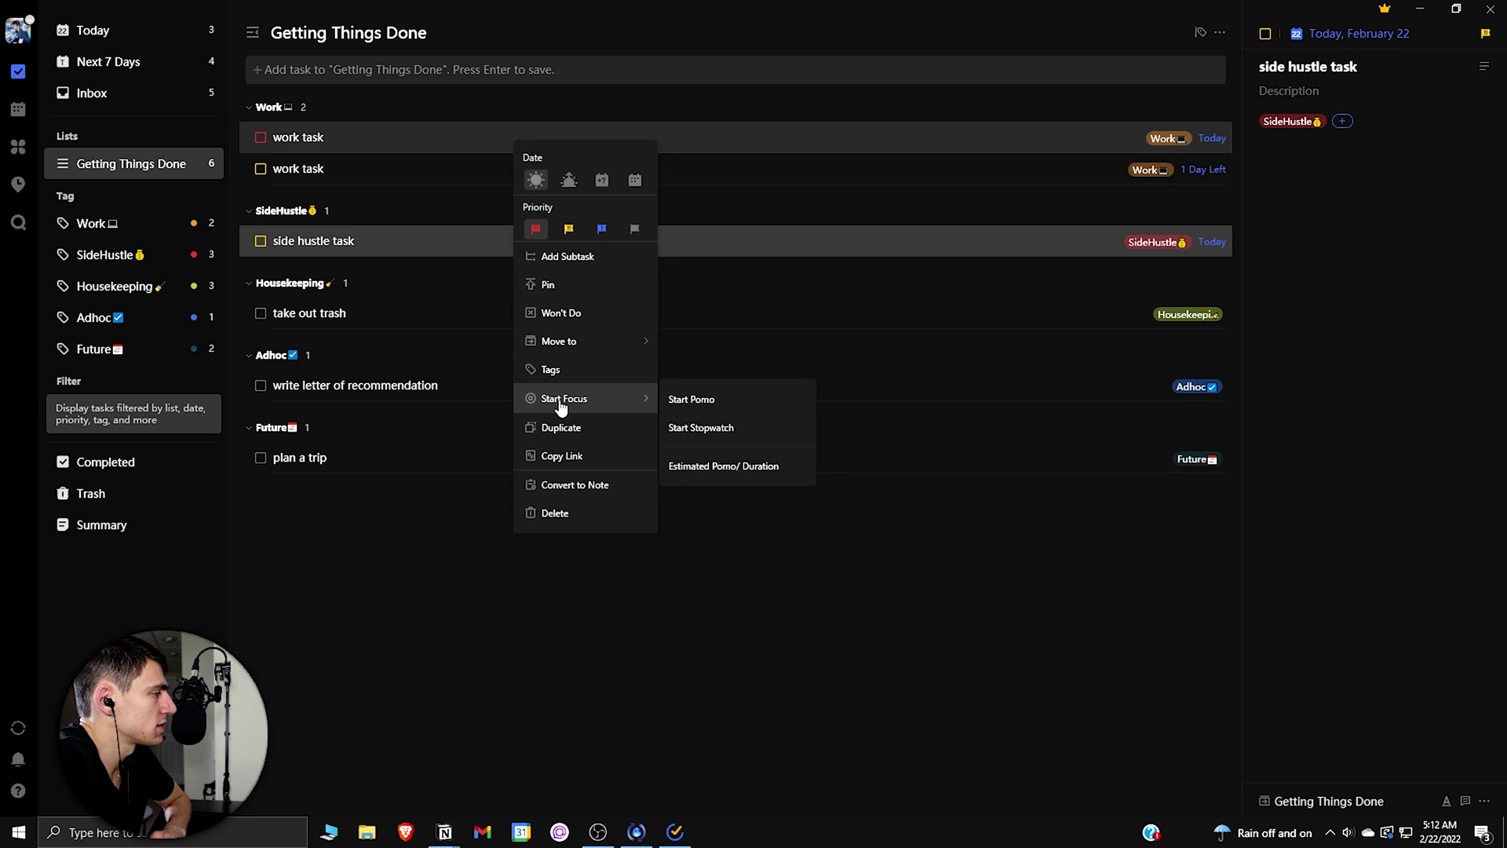
{"action": "left_click", "coordinate": [703, 408]}
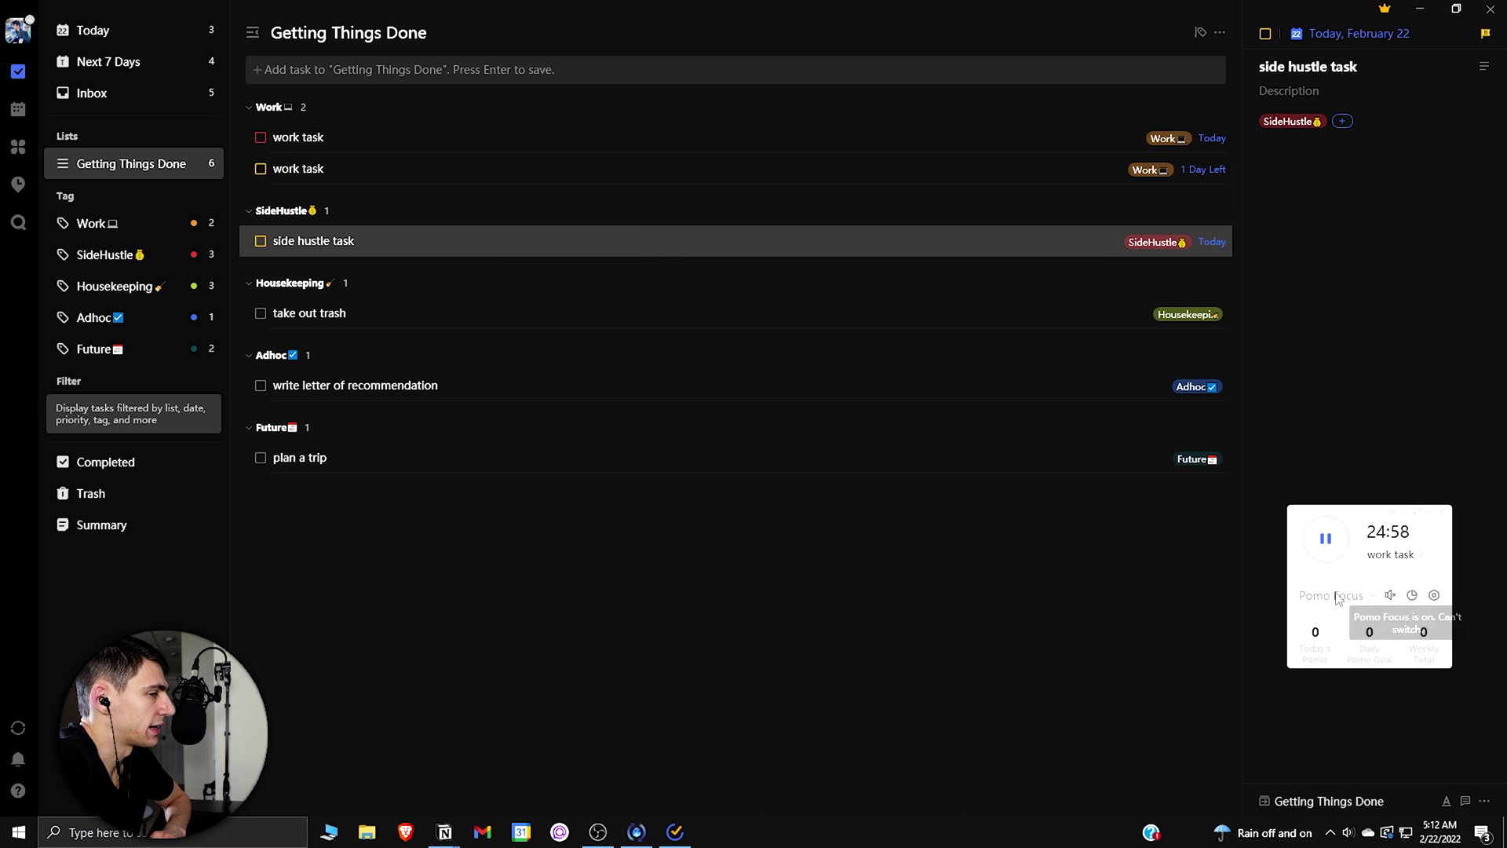
{"action": "left_click_drag", "start_coordinate": [1343, 525], "coordinate": [830, 359]}
Collapse the Adhoc section, minimize and restore TickTick, and nudge the timer right
{"action": "left_click", "coordinate": [830, 358]}
{"action": "key", "text": "super+d"}
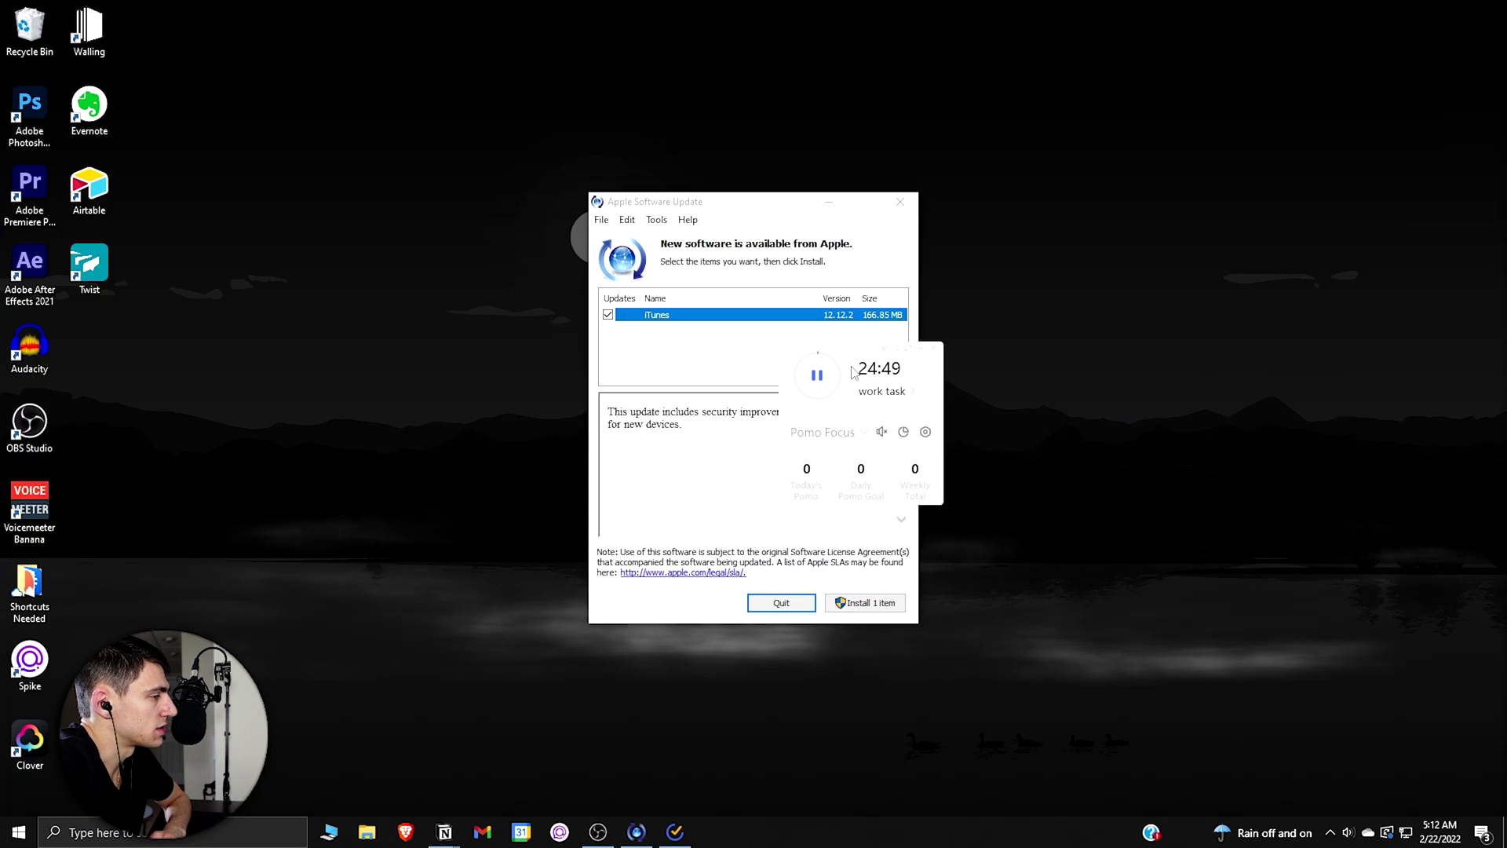
{"action": "left_click", "coordinate": [813, 369]}
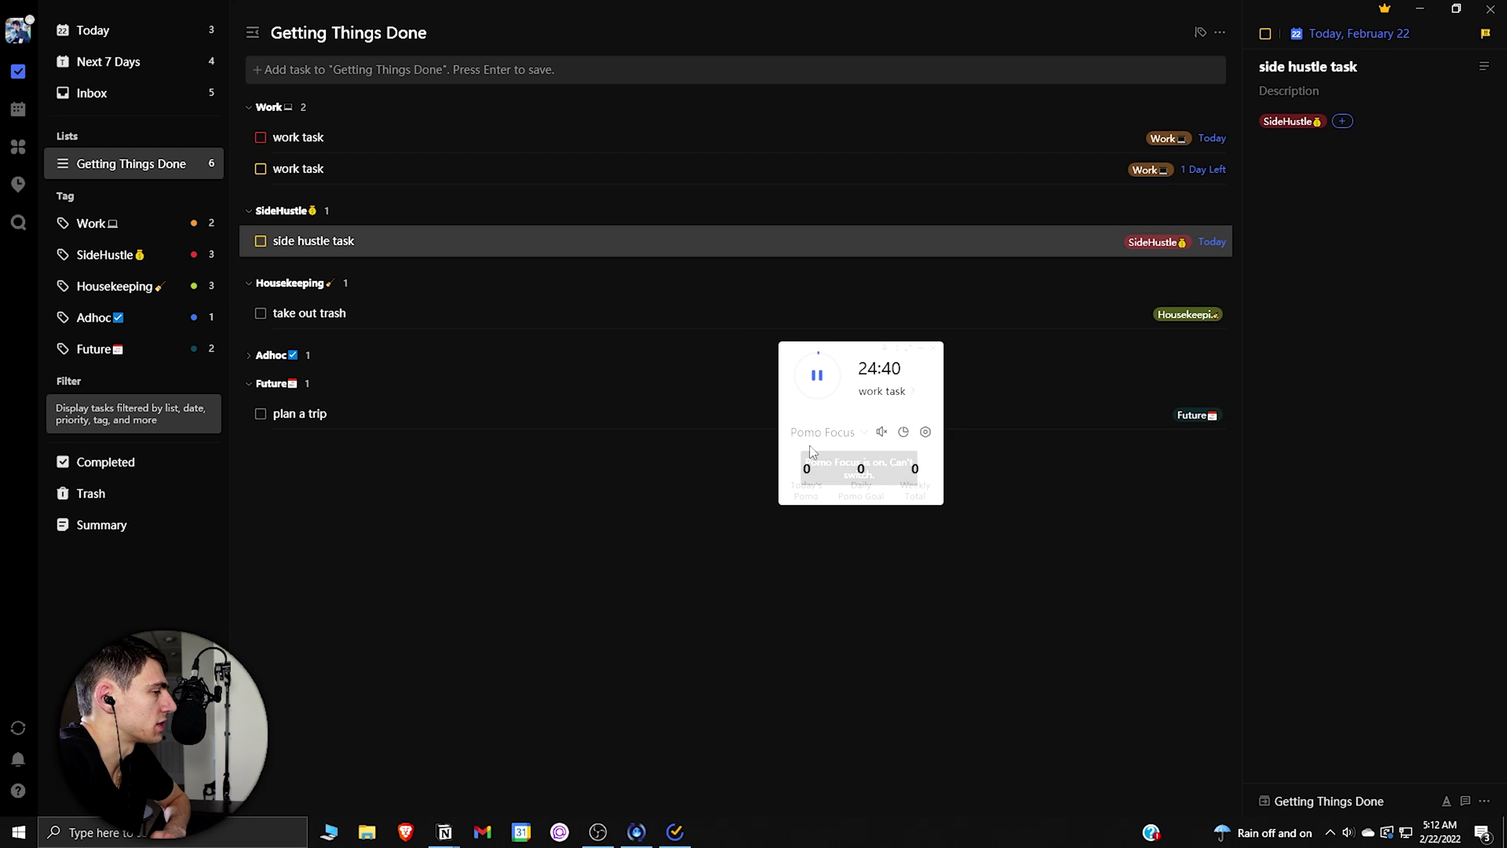
{"action": "left_click_drag", "start_coordinate": [784, 362], "coordinate": [817, 363]}
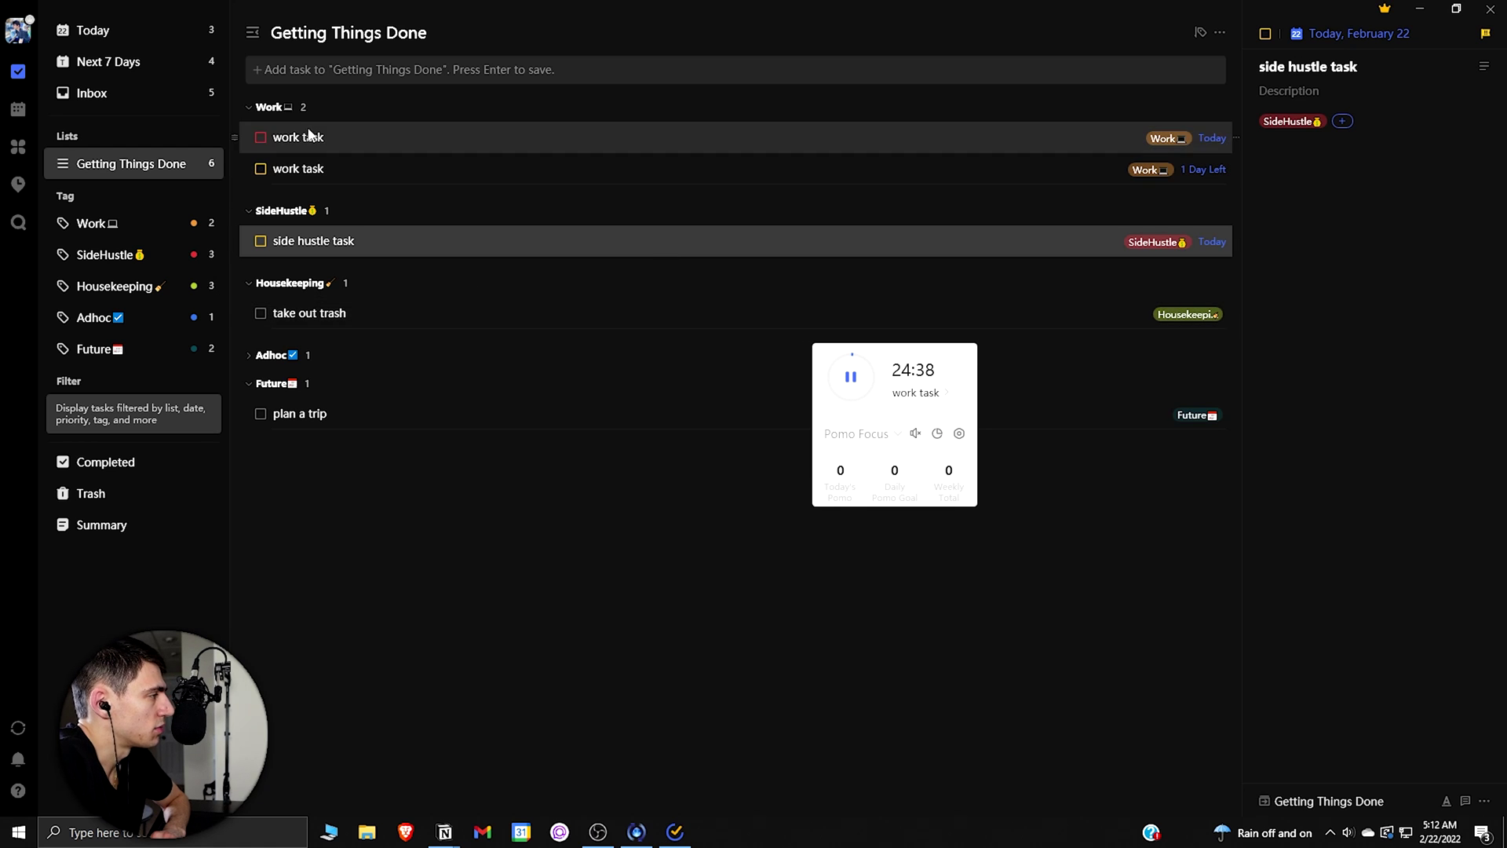
{"action": "left_click", "coordinate": [937, 435]}
{"action": "scroll", "coordinate": [854, 519], "scroll_direction": "down", "scroll_amount": 1}
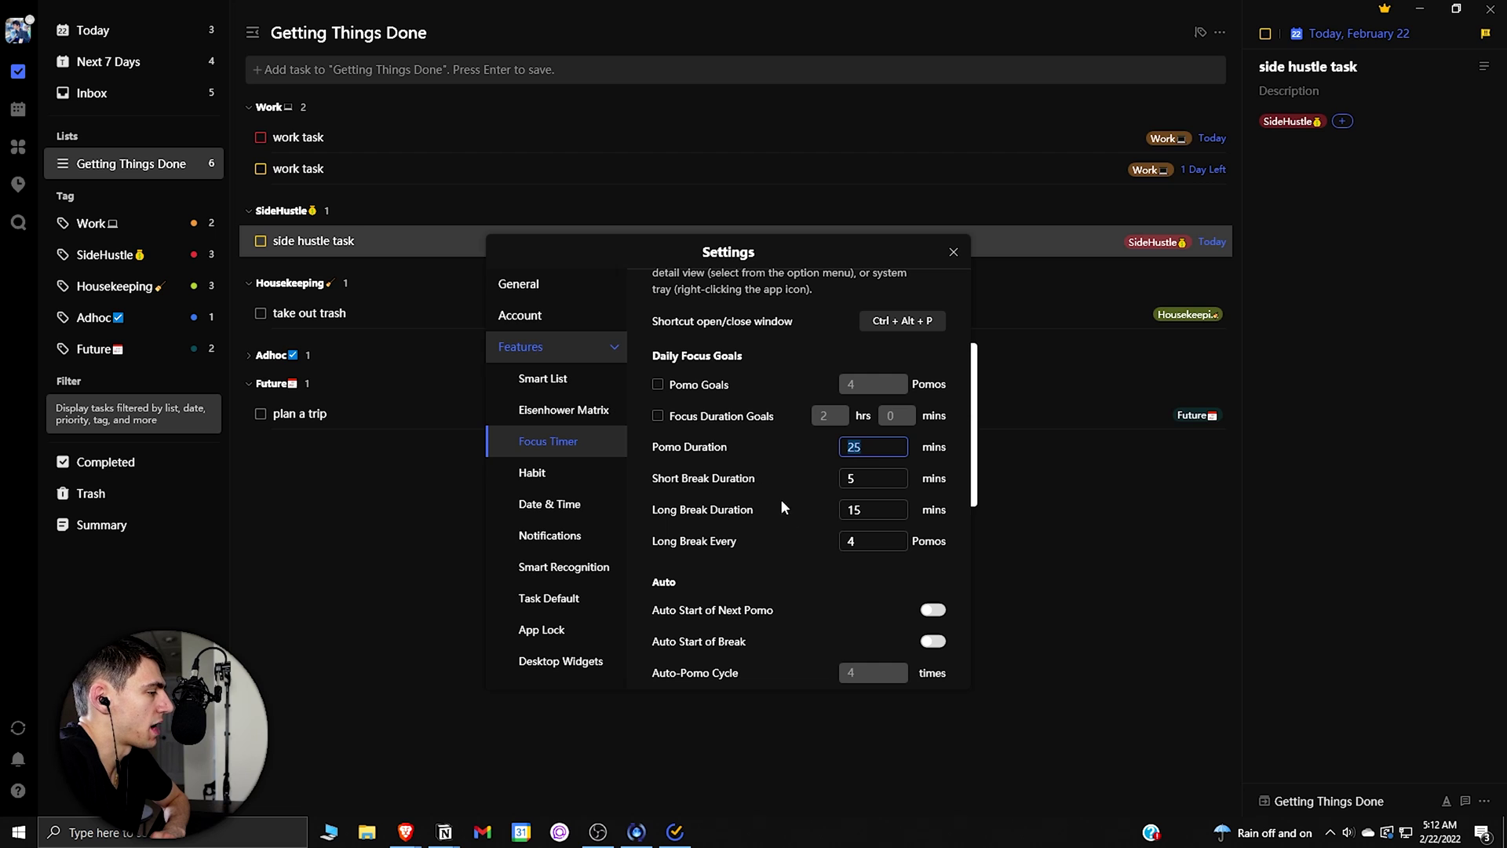
{"action": "scroll", "coordinate": [815, 476], "scroll_direction": "down", "scroll_amount": 1}
{"action": "scroll", "coordinate": [826, 506], "scroll_direction": "up", "scroll_amount": 4}
{"action": "scroll", "coordinate": [826, 506], "scroll_direction": "down", "scroll_amount": 2}
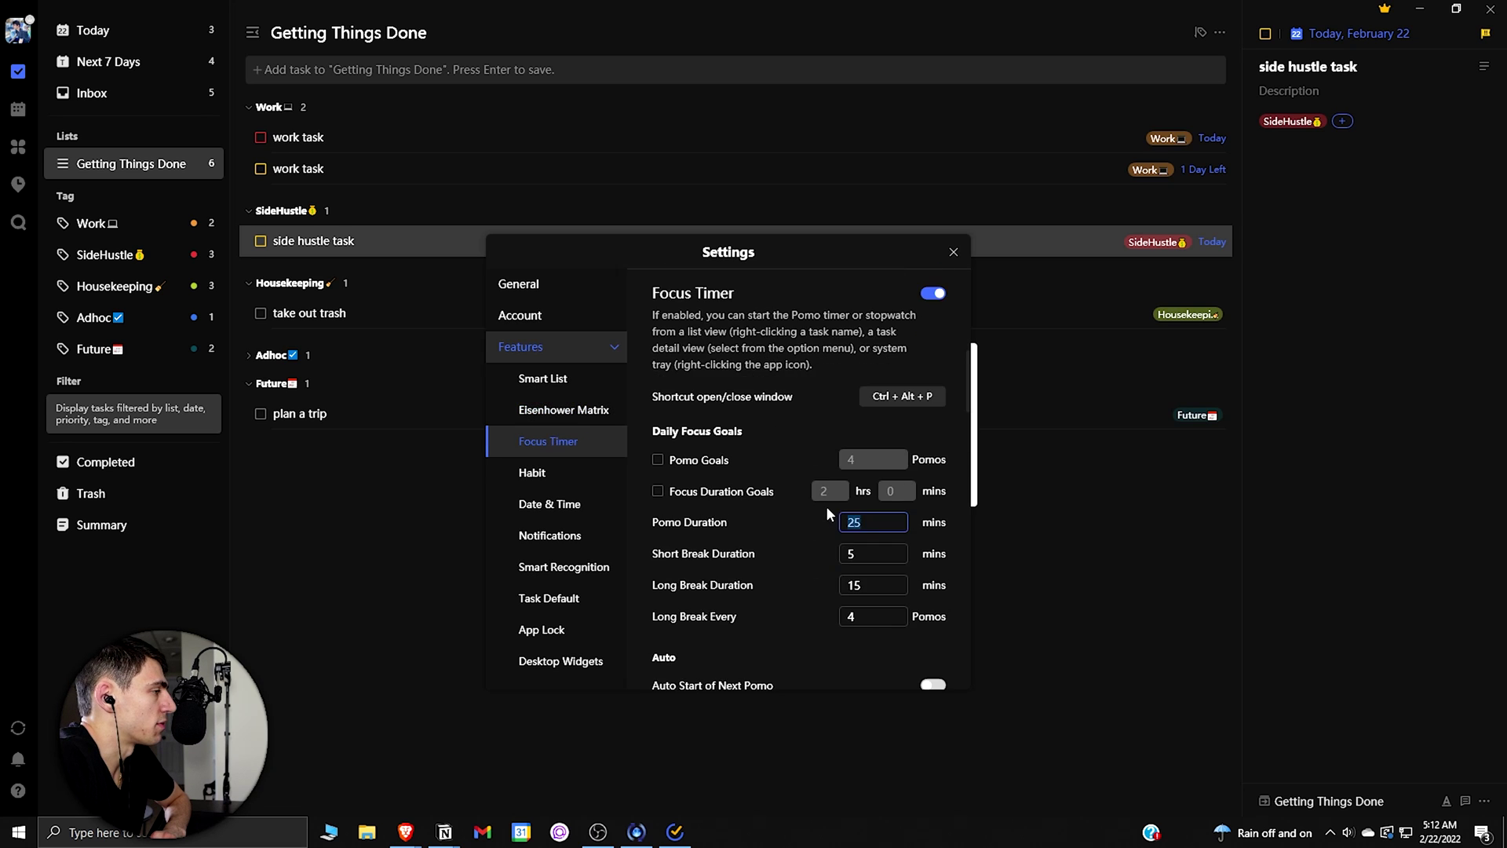
{"action": "scroll", "coordinate": [831, 541], "scroll_direction": "up", "scroll_amount": 2}
{"action": "scroll", "coordinate": [832, 549], "scroll_direction": "up", "scroll_amount": 1}
{"action": "scroll", "coordinate": [850, 567], "scroll_direction": "down", "scroll_amount": 5}
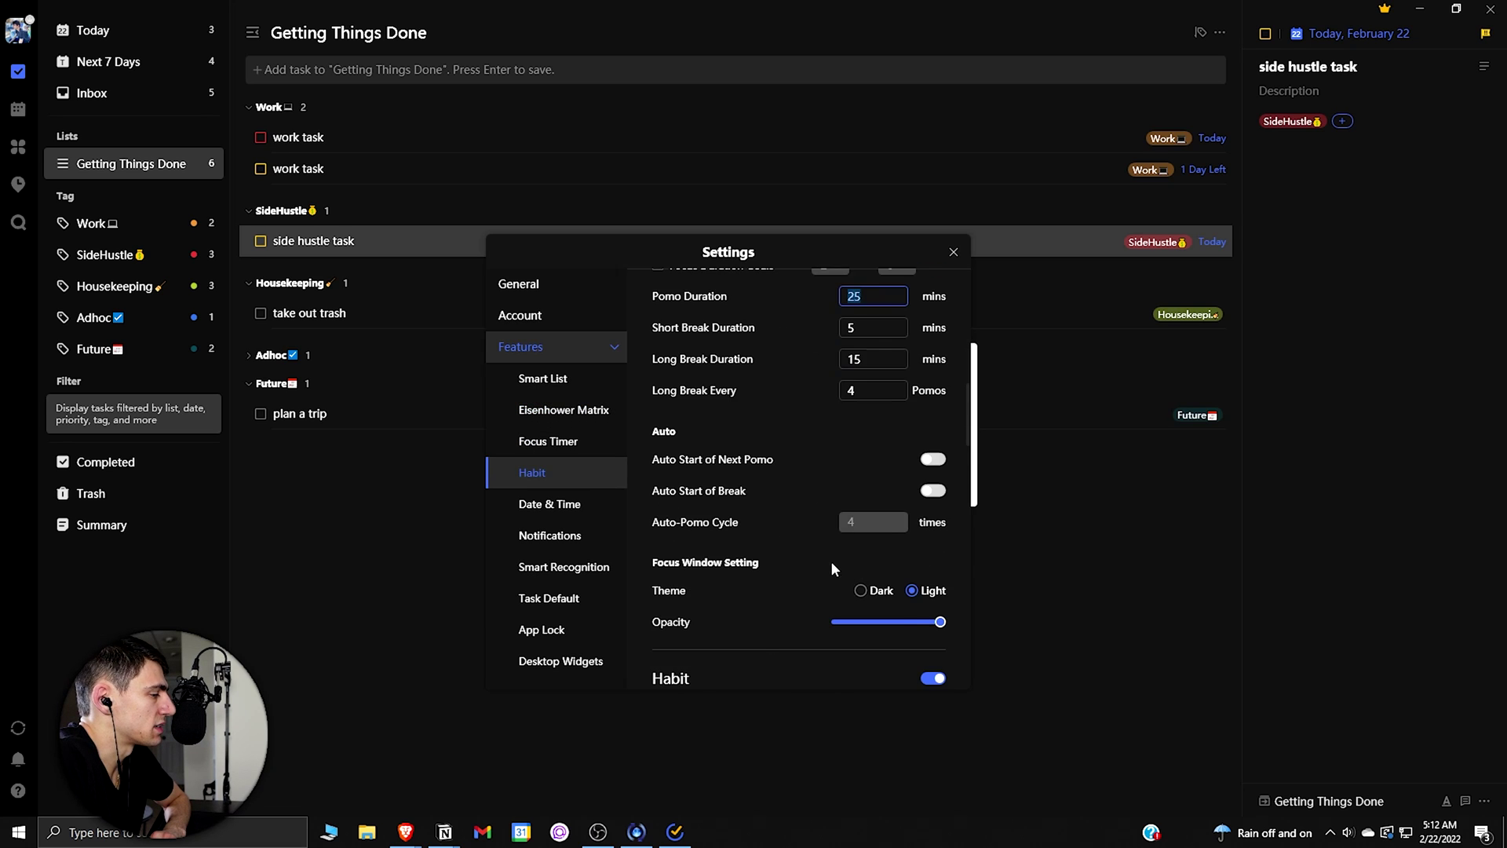
{"action": "scroll", "coordinate": [830, 561], "scroll_direction": "down", "scroll_amount": 1}
{"action": "scroll", "coordinate": [803, 553], "scroll_direction": "down", "scroll_amount": 5}
{"action": "key", "text": "Escape"}
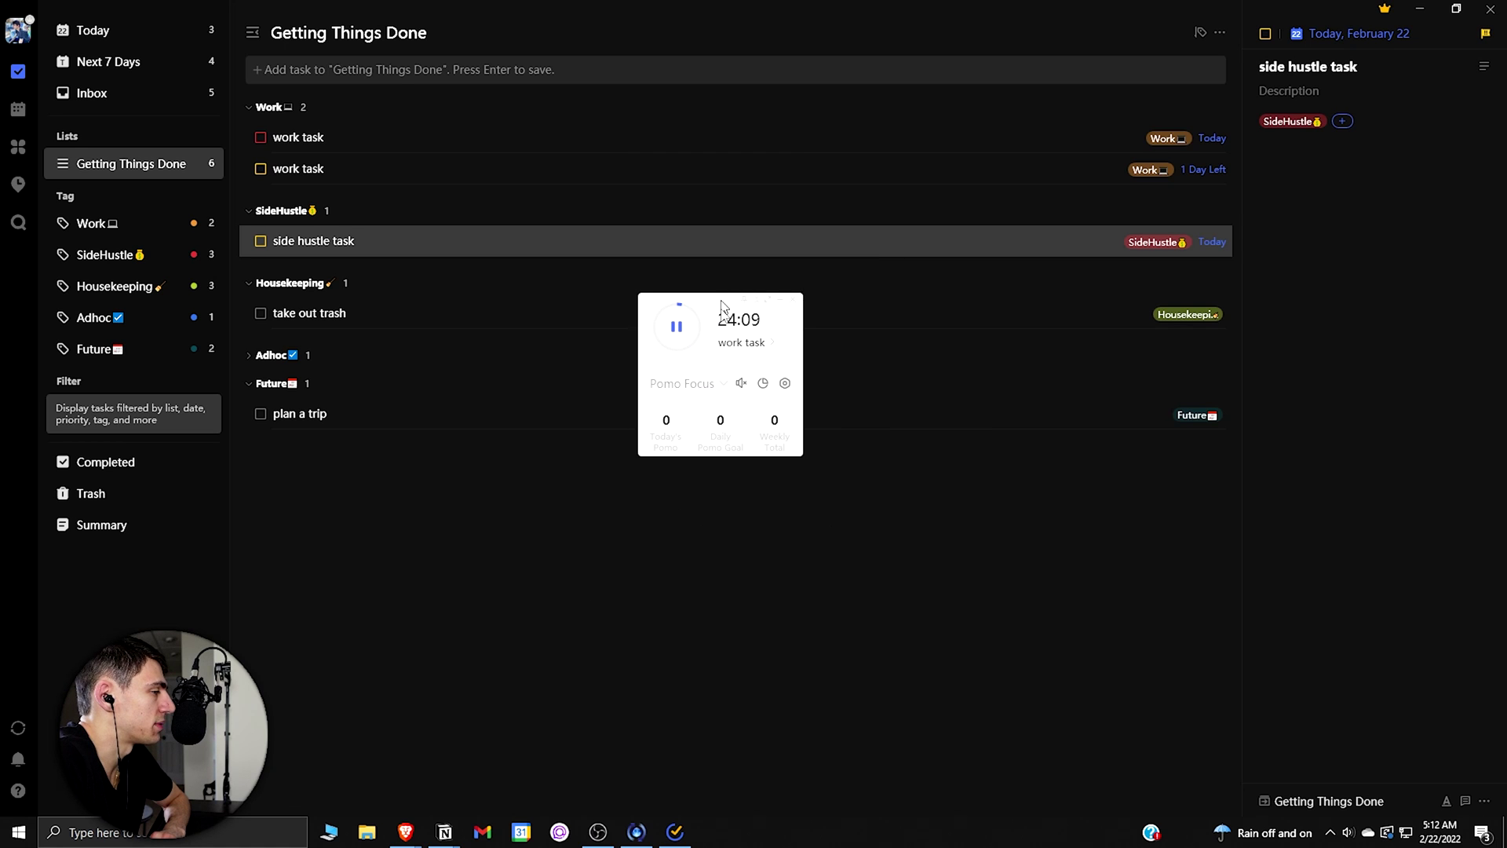